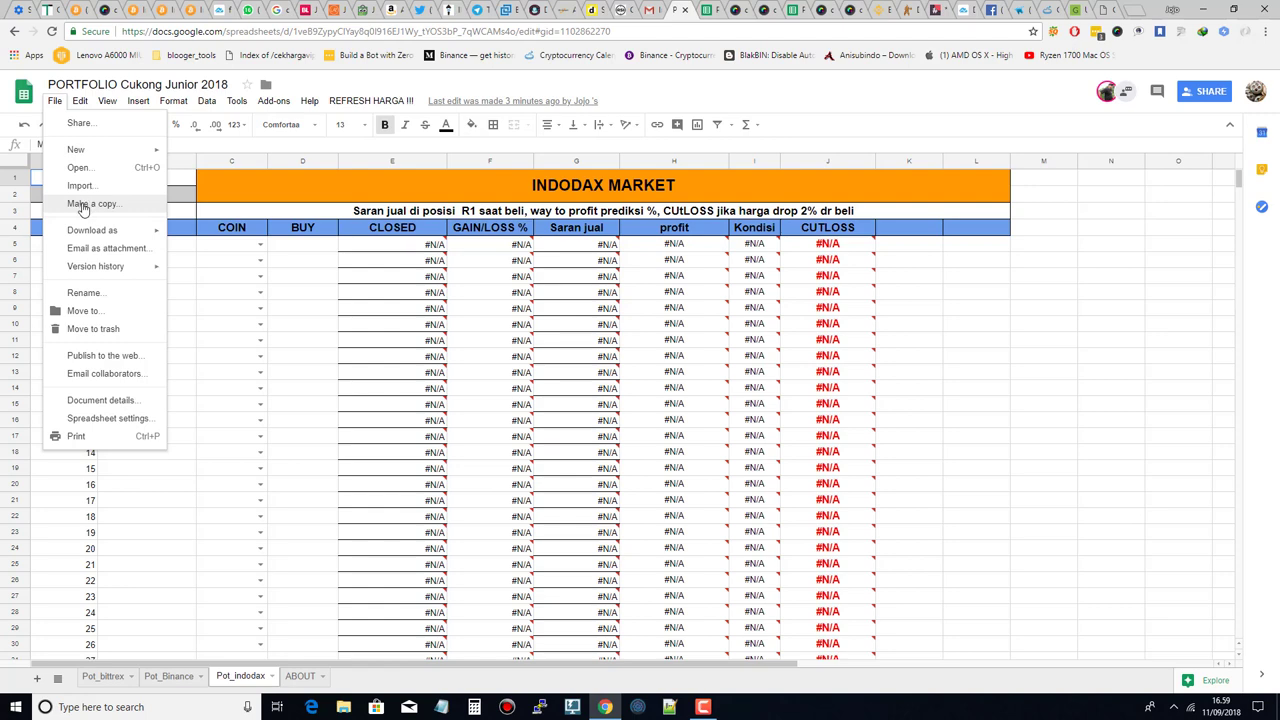
# Make a copy of the spreadsheet in My Drive named "agus PORTFOLIO Cukong Junior 2018".
pyautogui.click(83, 204)
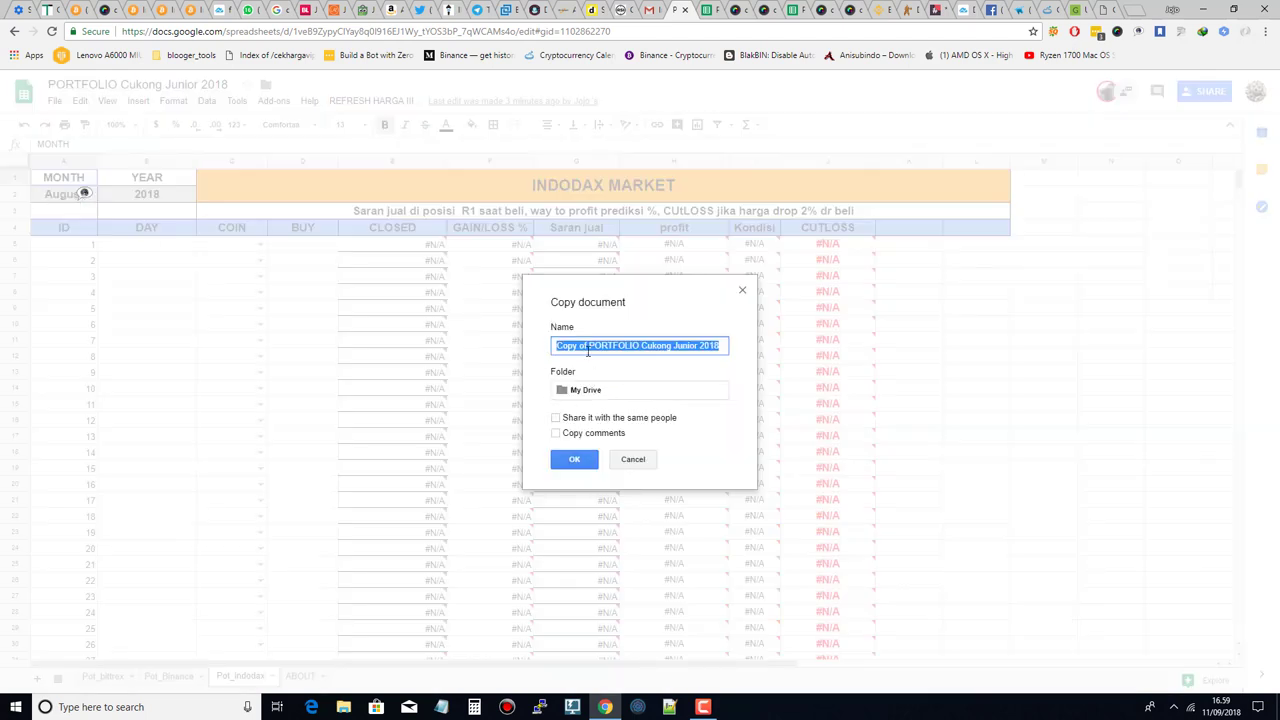
pyautogui.click(584, 346)
pyautogui.moveTo(587, 346); pyautogui.dragTo(530, 348)
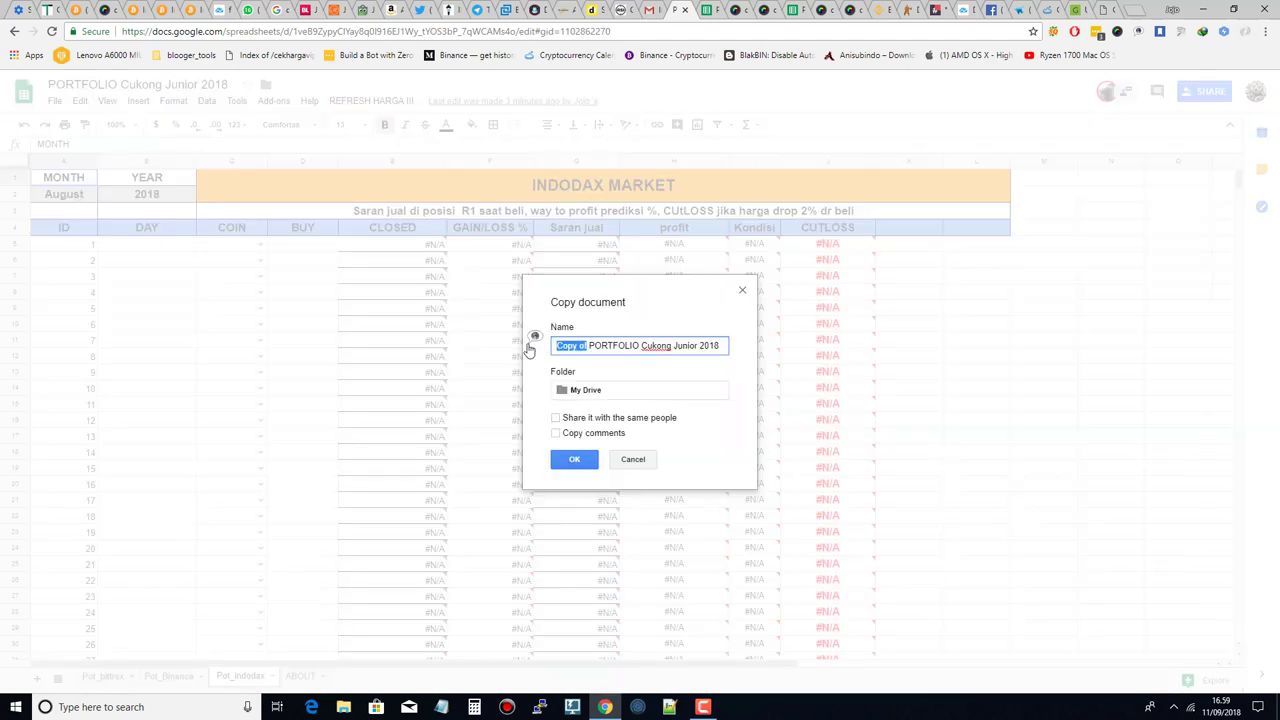
pyautogui.write('agus')
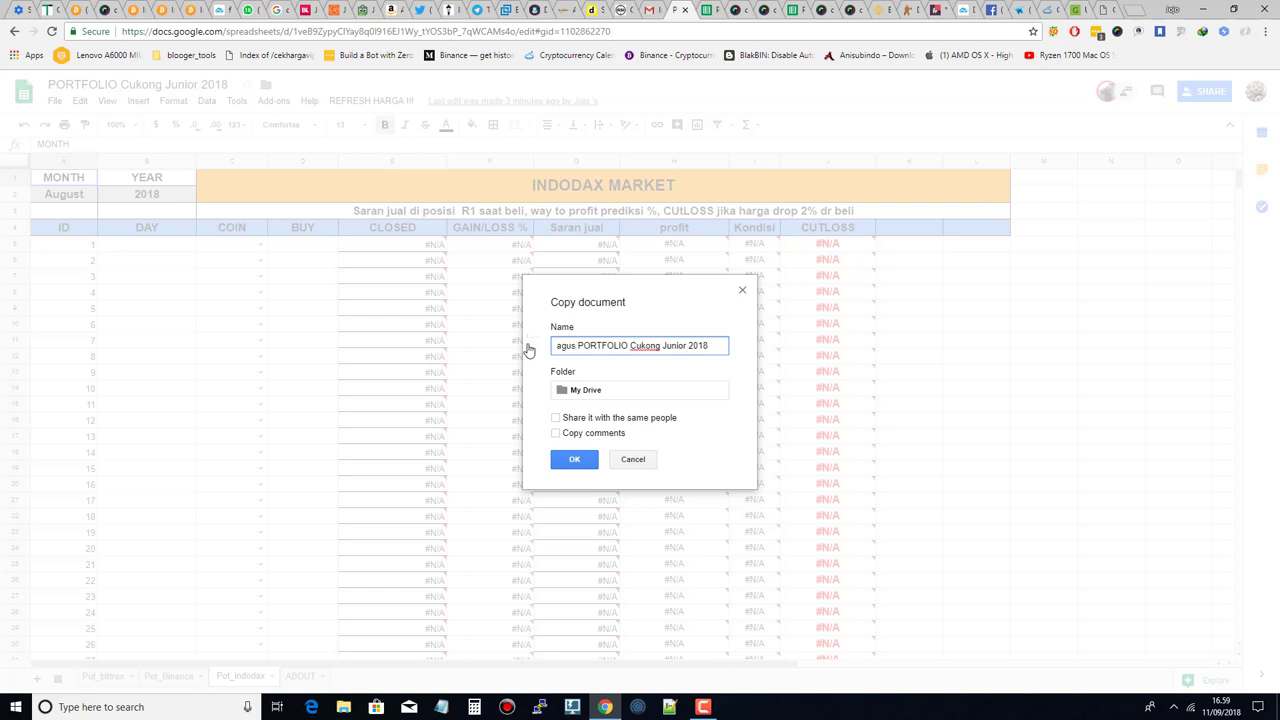
pyautogui.click(586, 462)
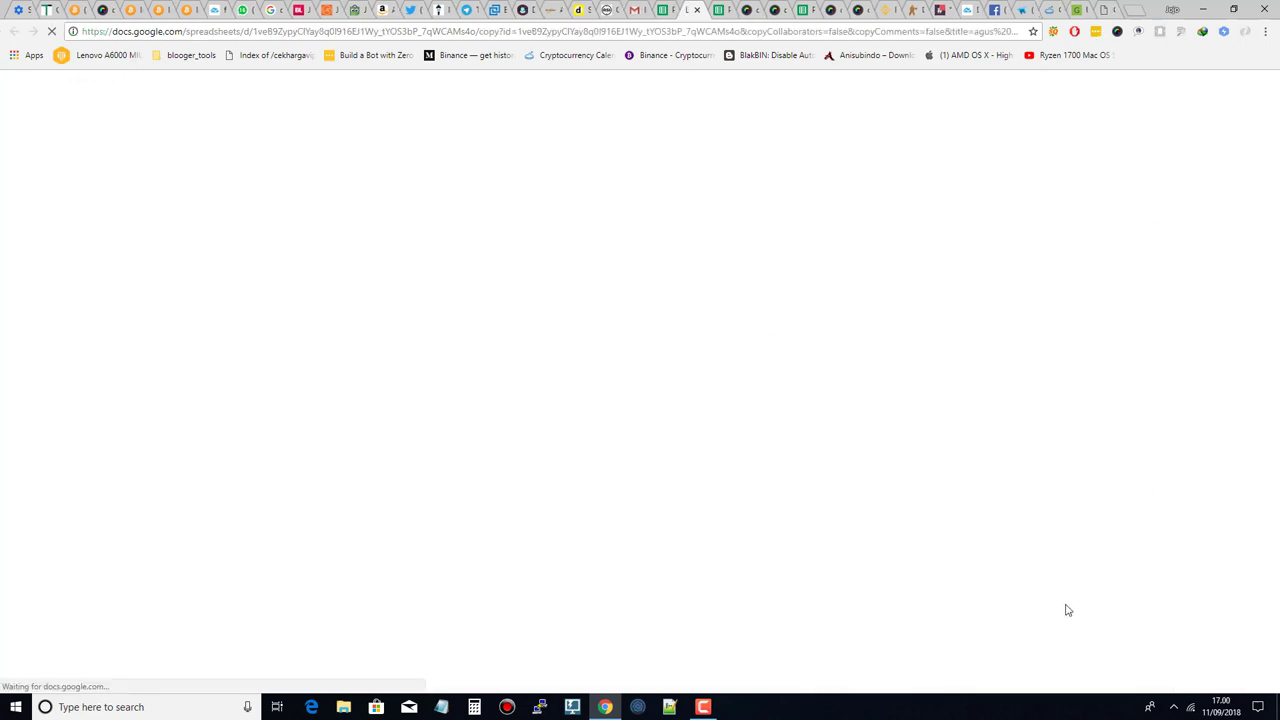
pyautogui.click(703, 707)
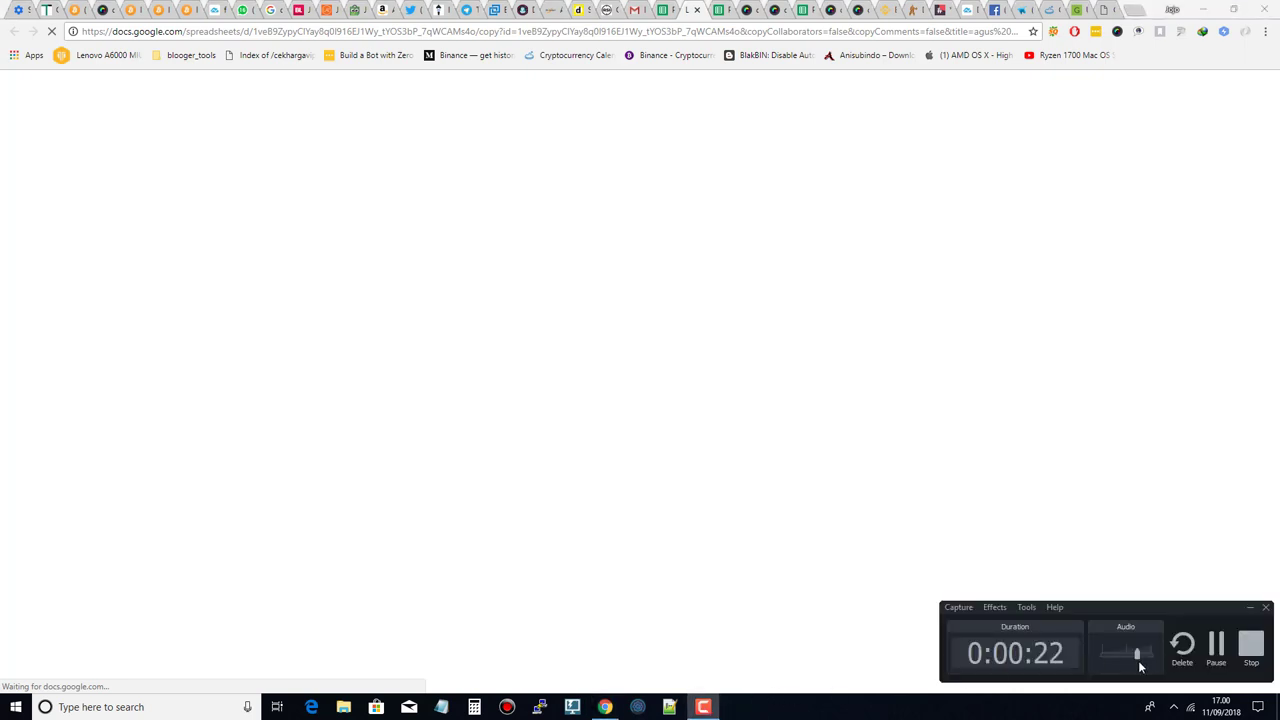
pyautogui.click(1216, 646)
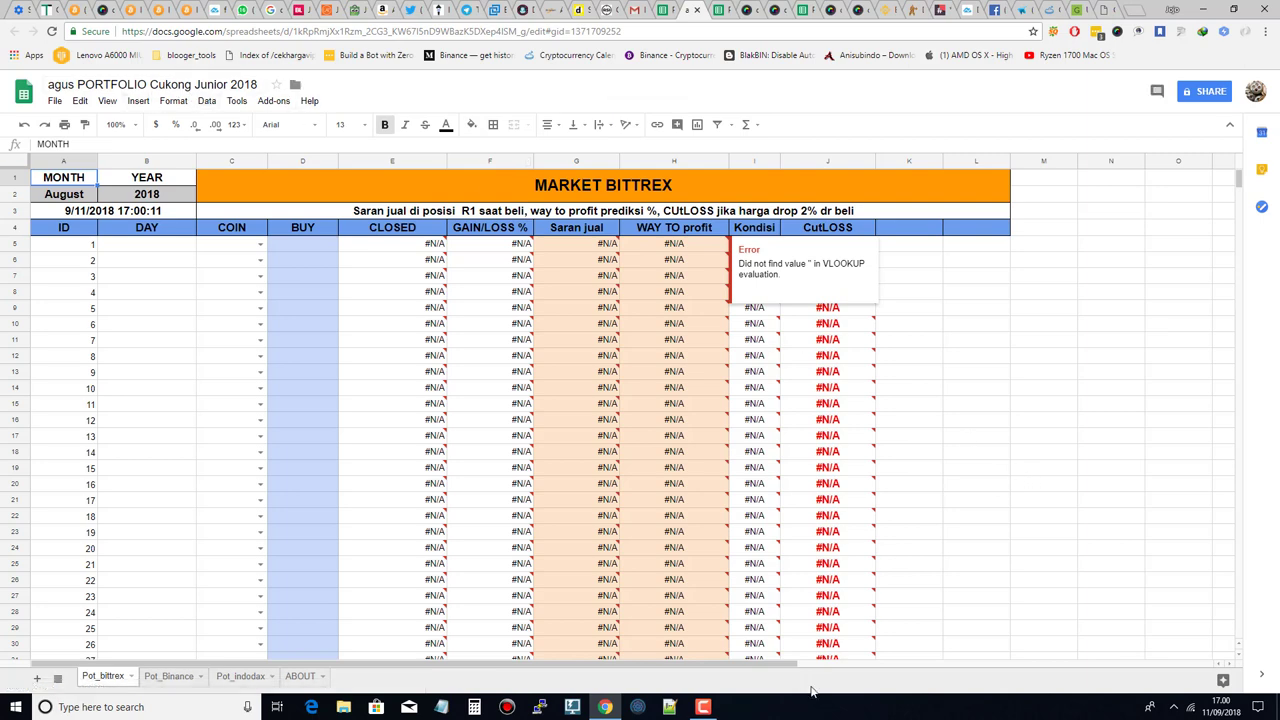
pyautogui.click(703, 707)
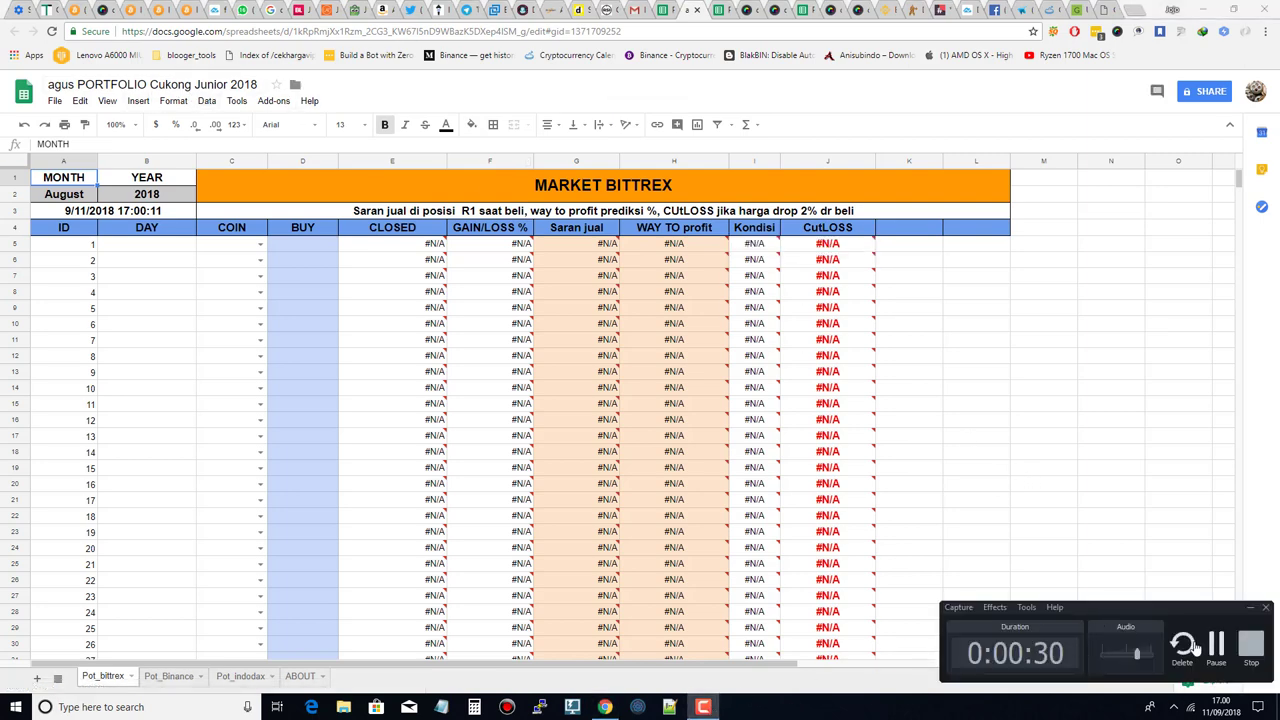
pyautogui.click(1216, 645)
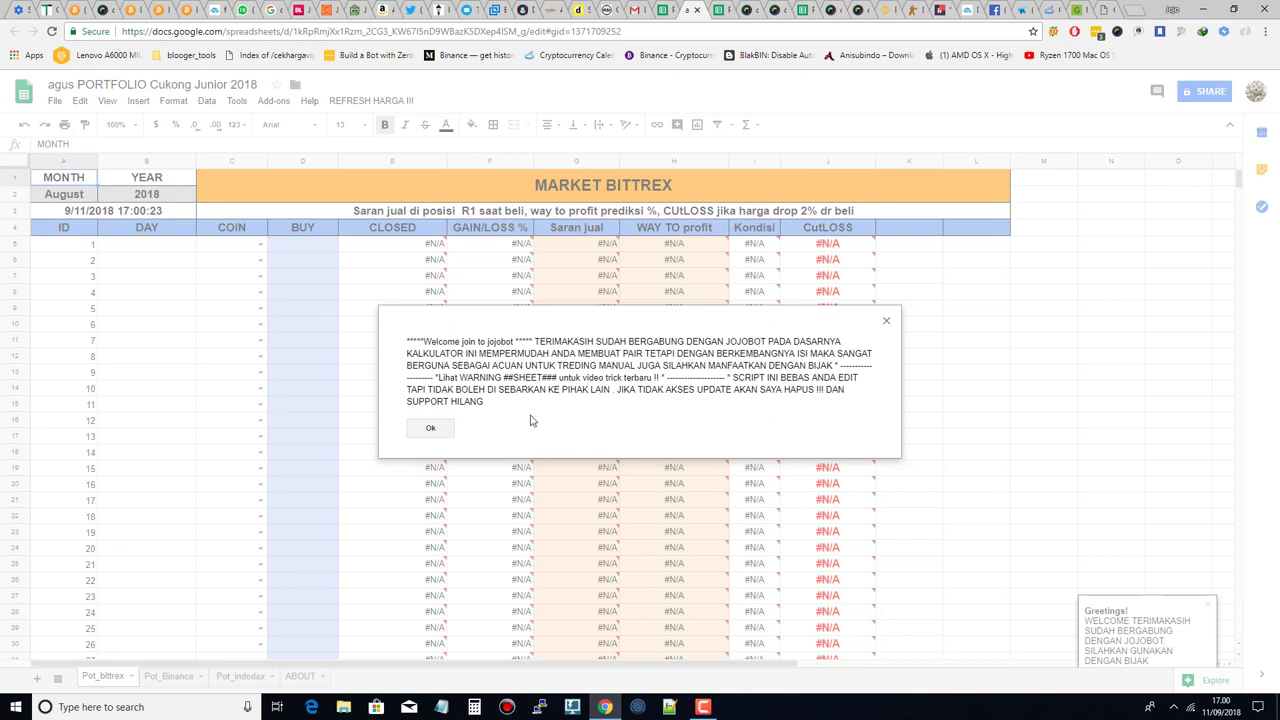
# Dismiss the welcome message and run the custom Bittrex price refresh script.
pyautogui.click(428, 432)
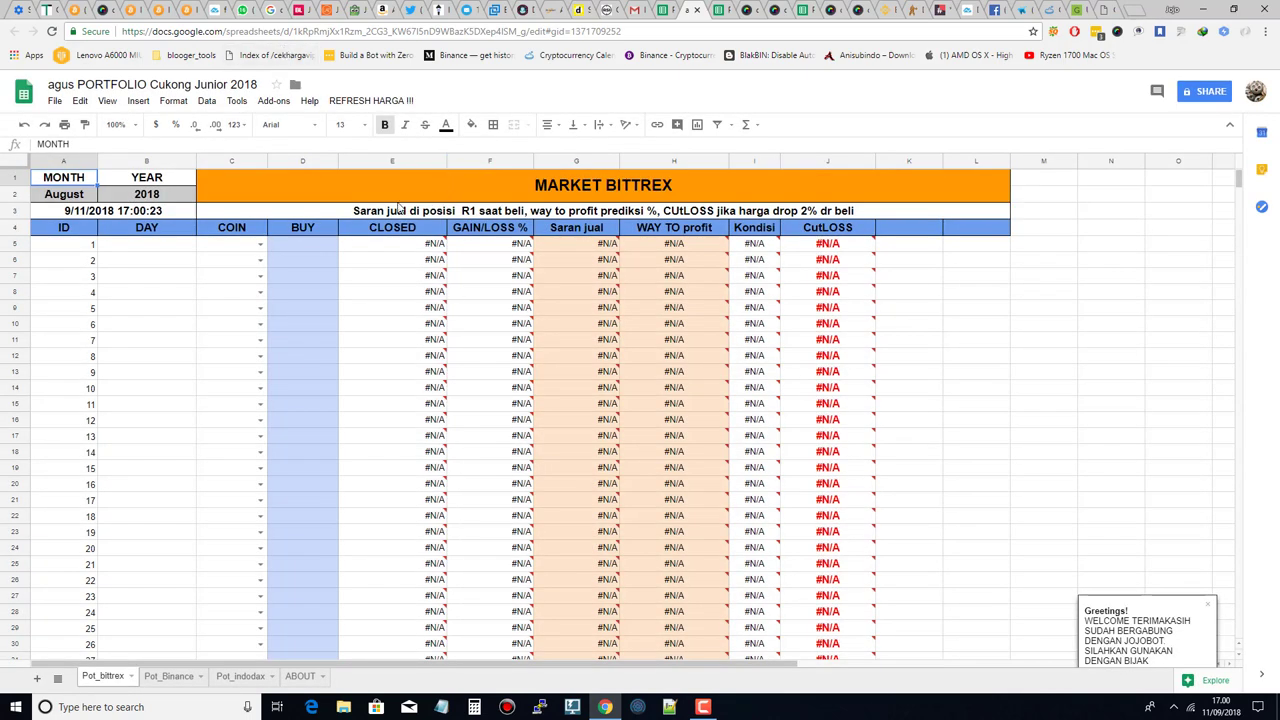
pyautogui.click(360, 101)
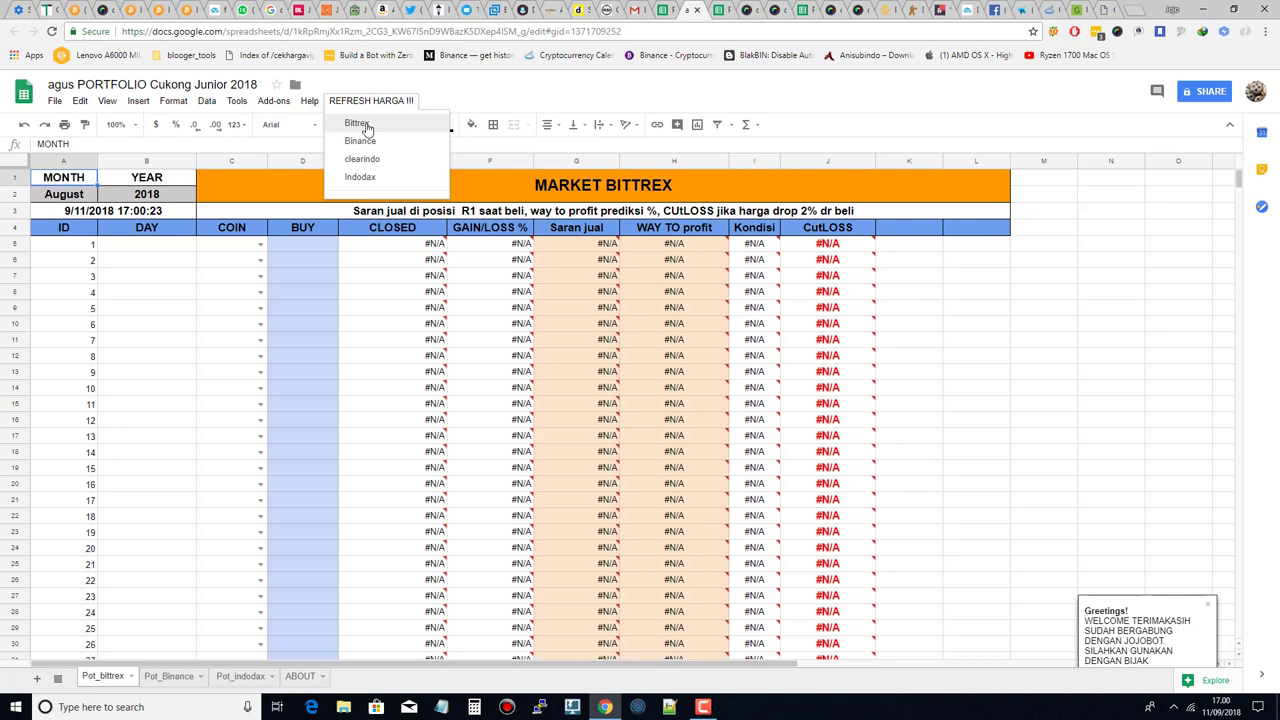
pyautogui.click(367, 128)
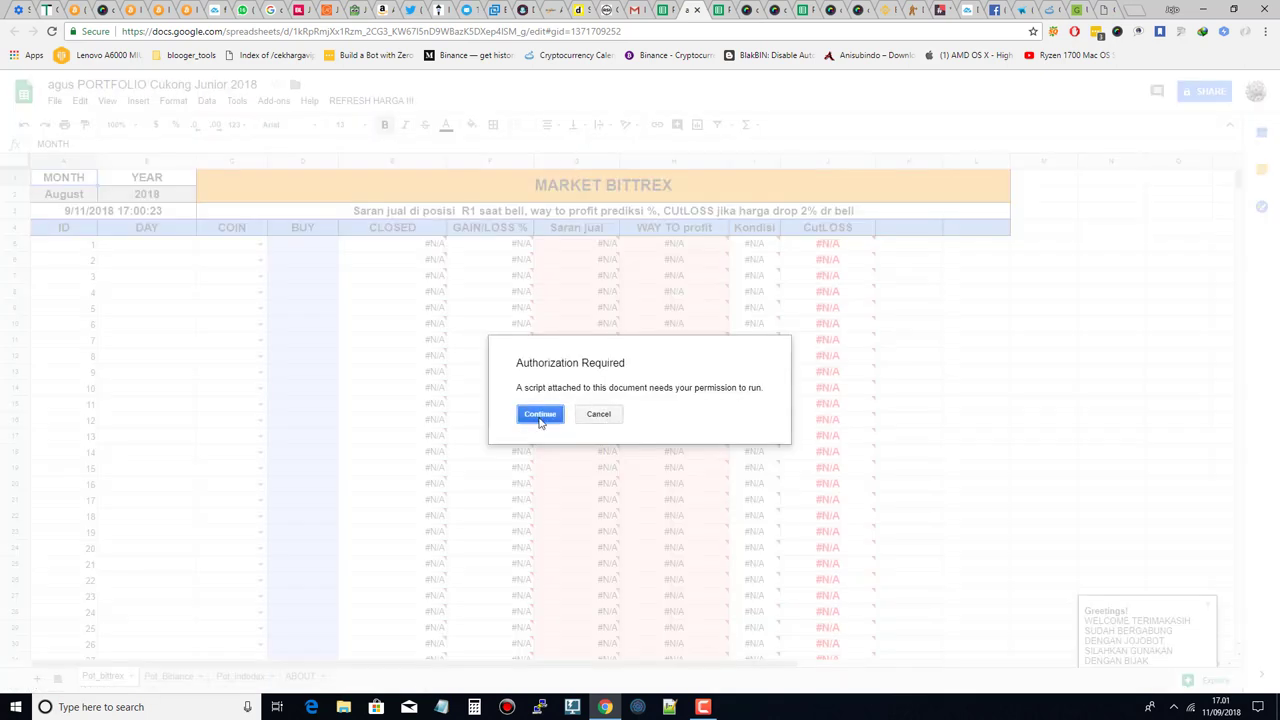
# Authorize the attached script with the signed-in Google account, proceeding past the unverified-app warning to PortfolioCUKONG and granting access.
pyautogui.click(540, 416)
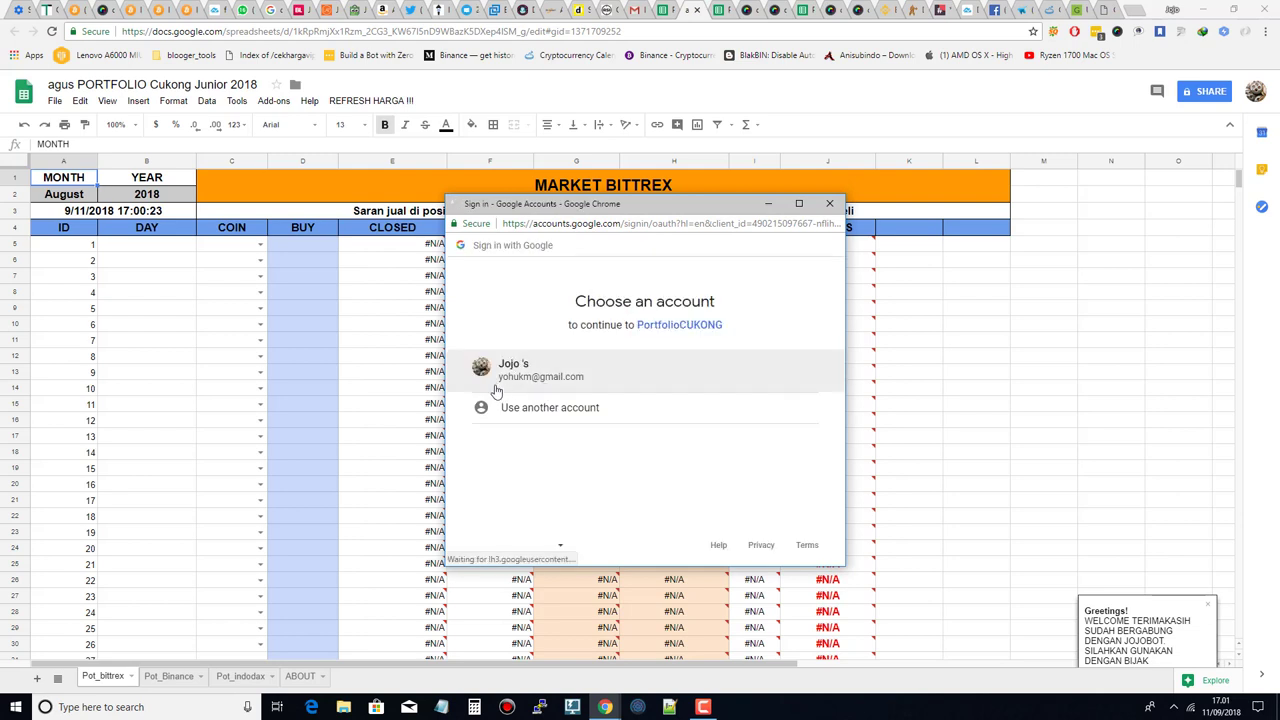
pyautogui.click(563, 374)
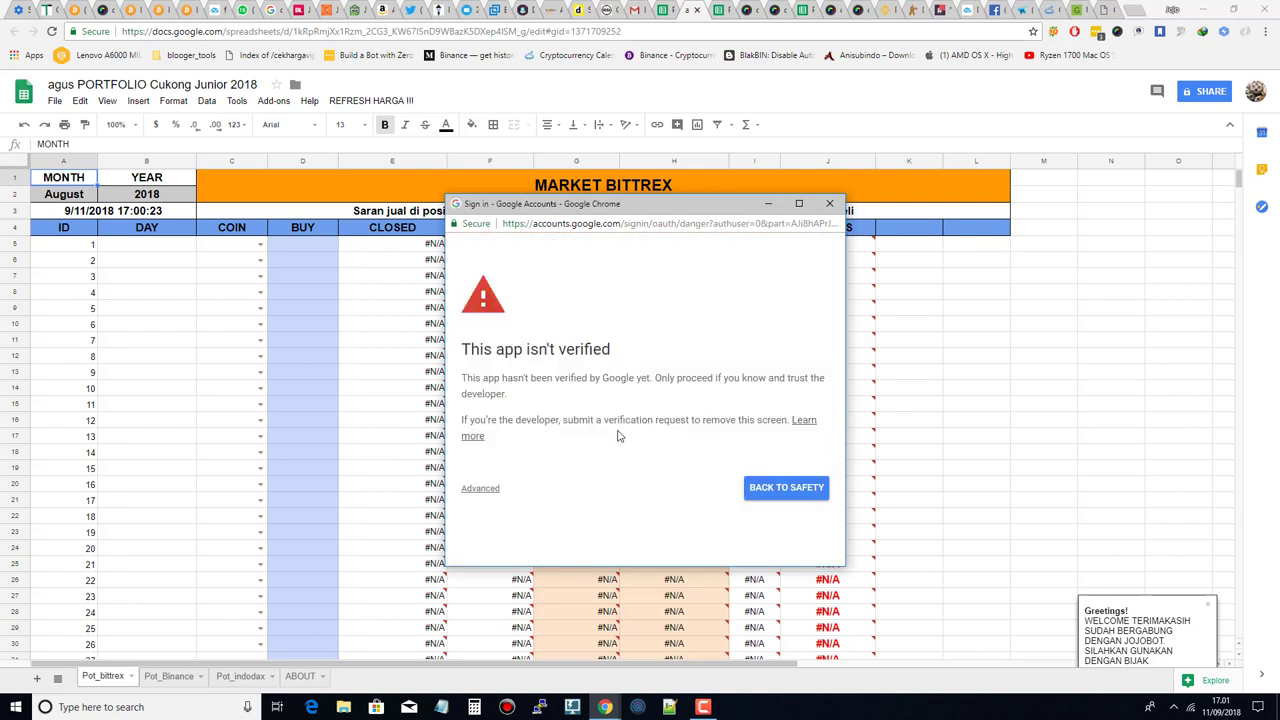
pyautogui.click(478, 488)
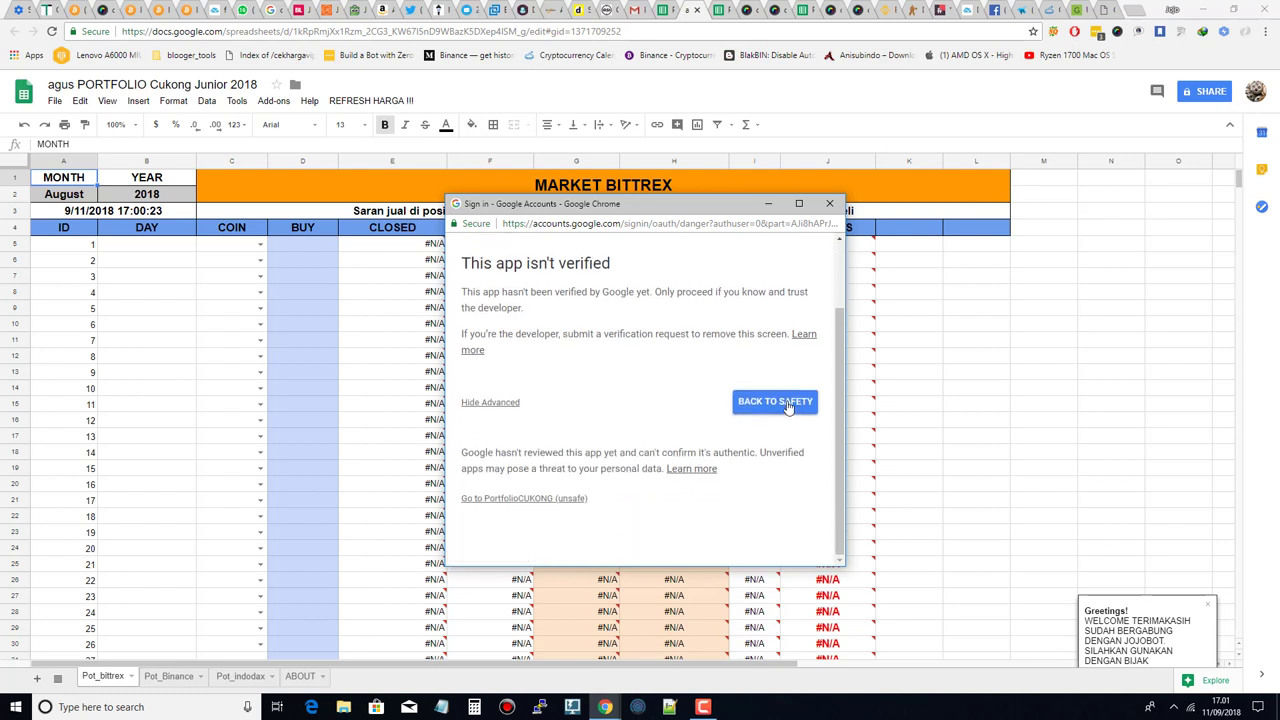
pyautogui.click(502, 499)
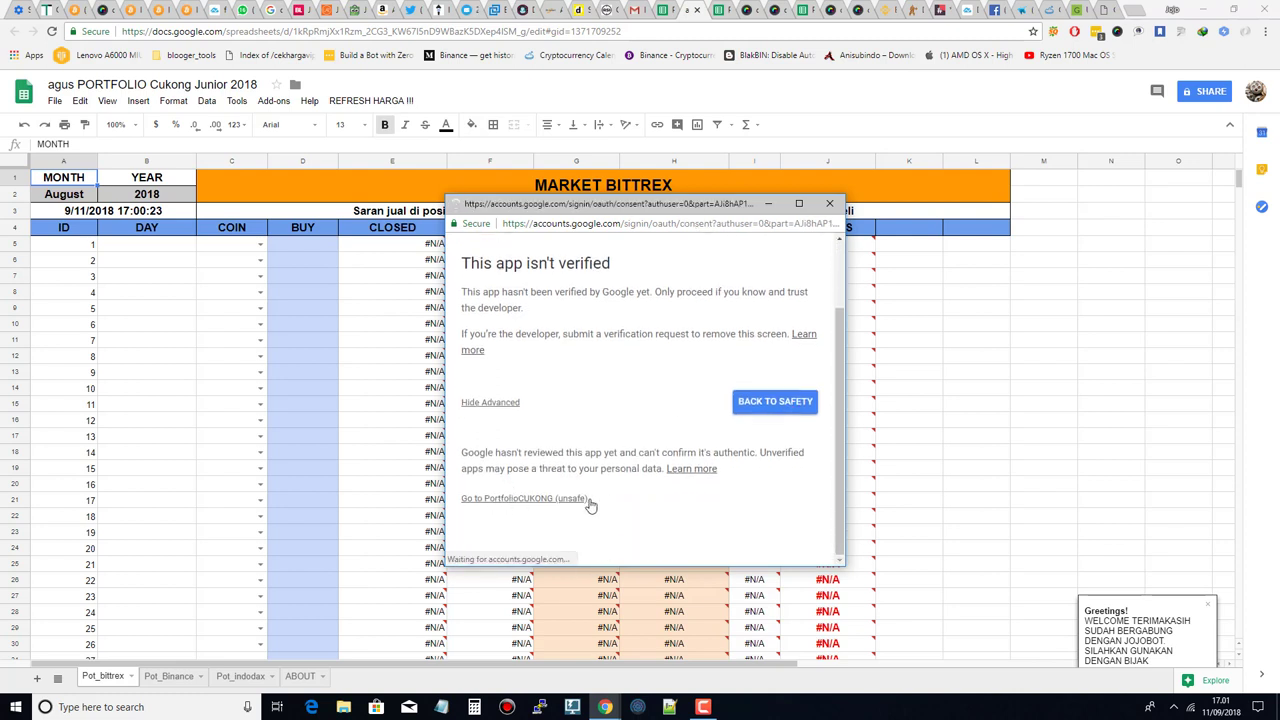
pyautogui.scroll(-2, 663, 449)
pyautogui.click(777, 481)
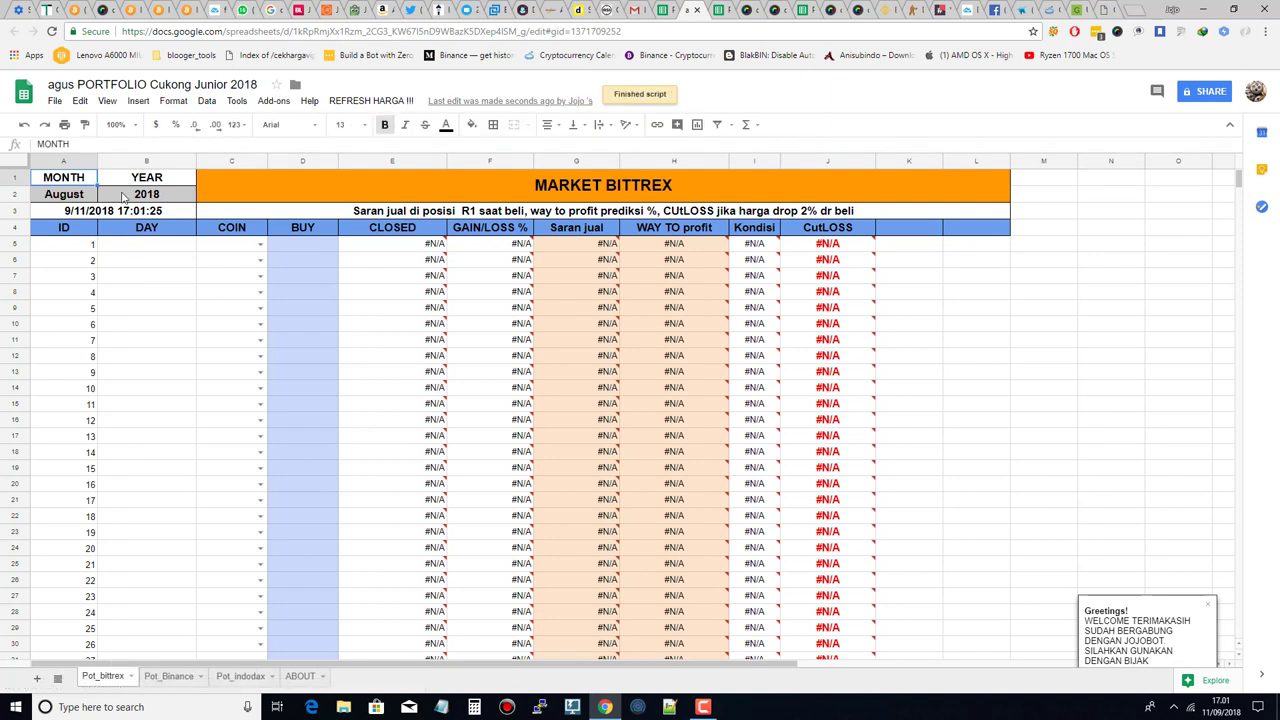
pyautogui.click(87, 214)
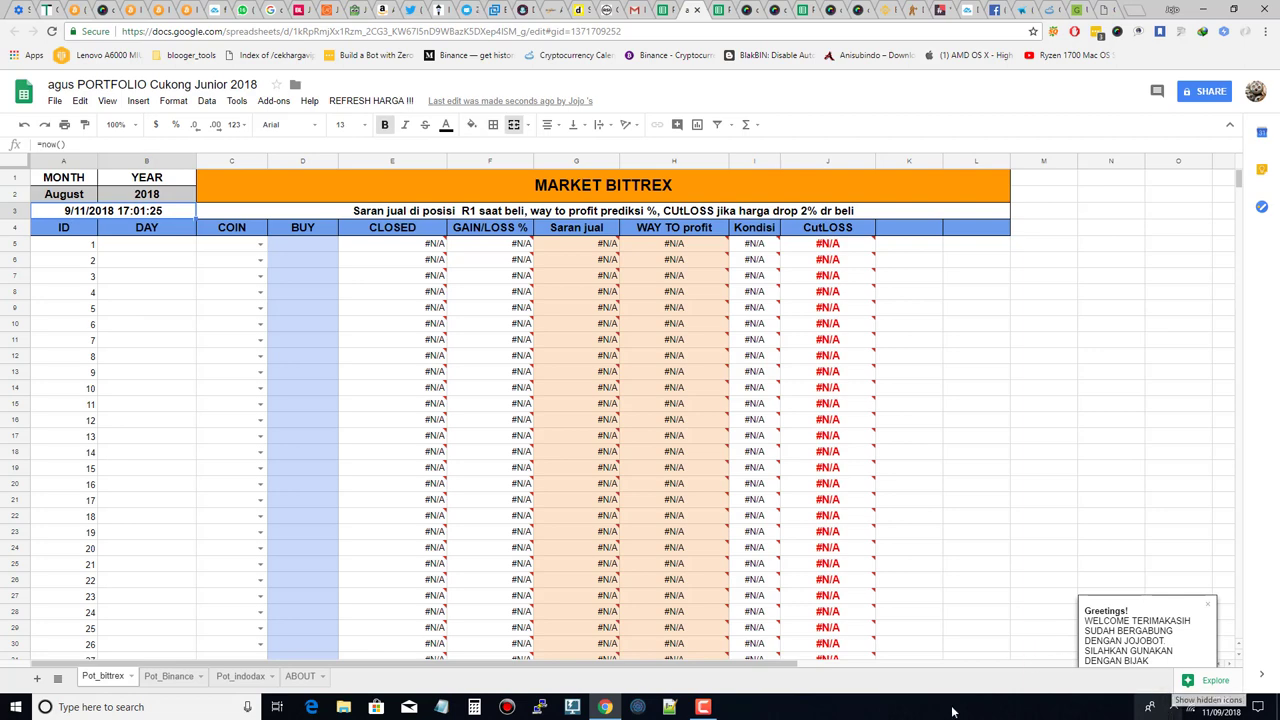
pyautogui.click(703, 707)
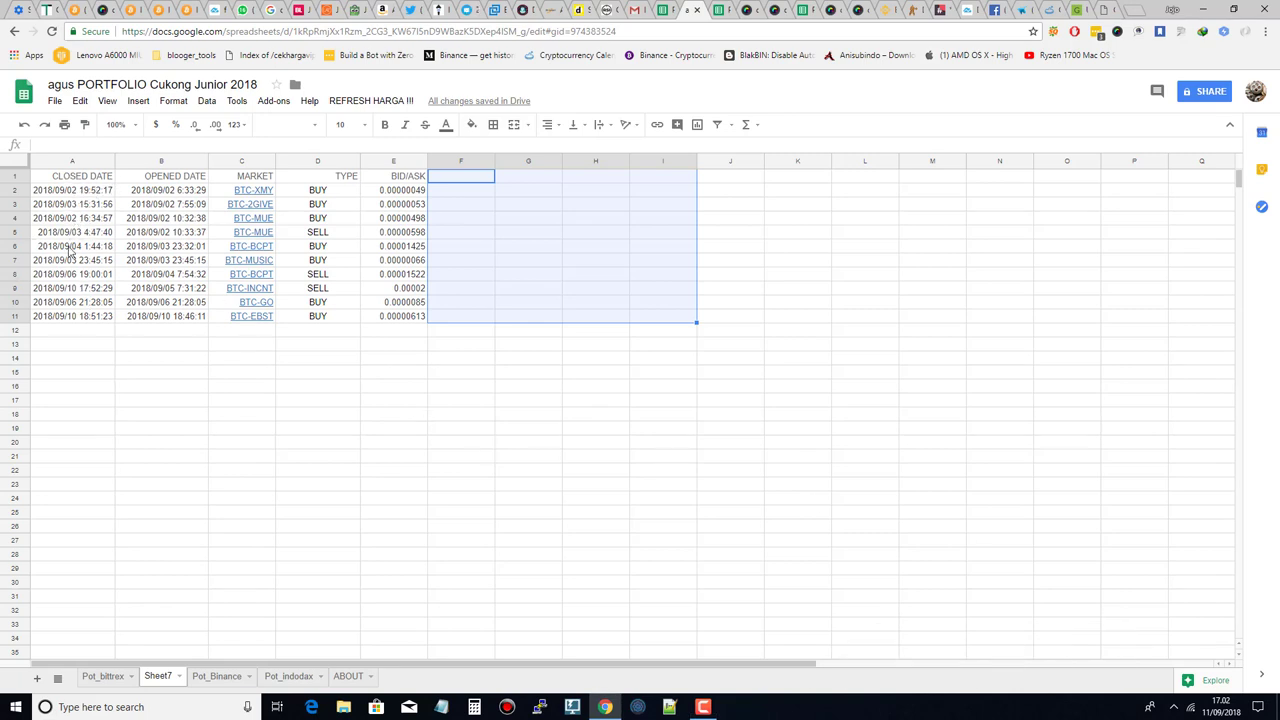
# Copy the BTC-XMY closed date 2018/09/02 19:52:17 from Sheet7 into the DAY cell of ID 1 on Pot_bittrex.
pyautogui.click(72, 191)
pyautogui.rightClick(72, 191)
pyautogui.click(103, 218)
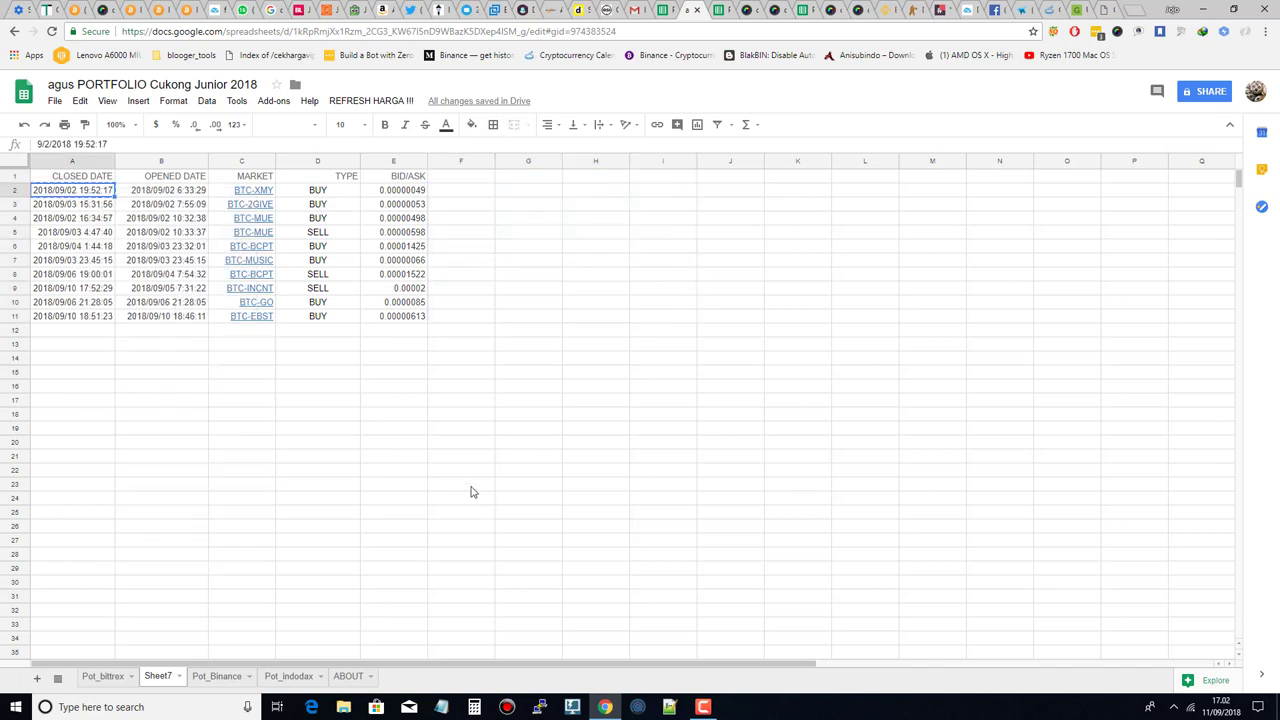
pyautogui.click(101, 677)
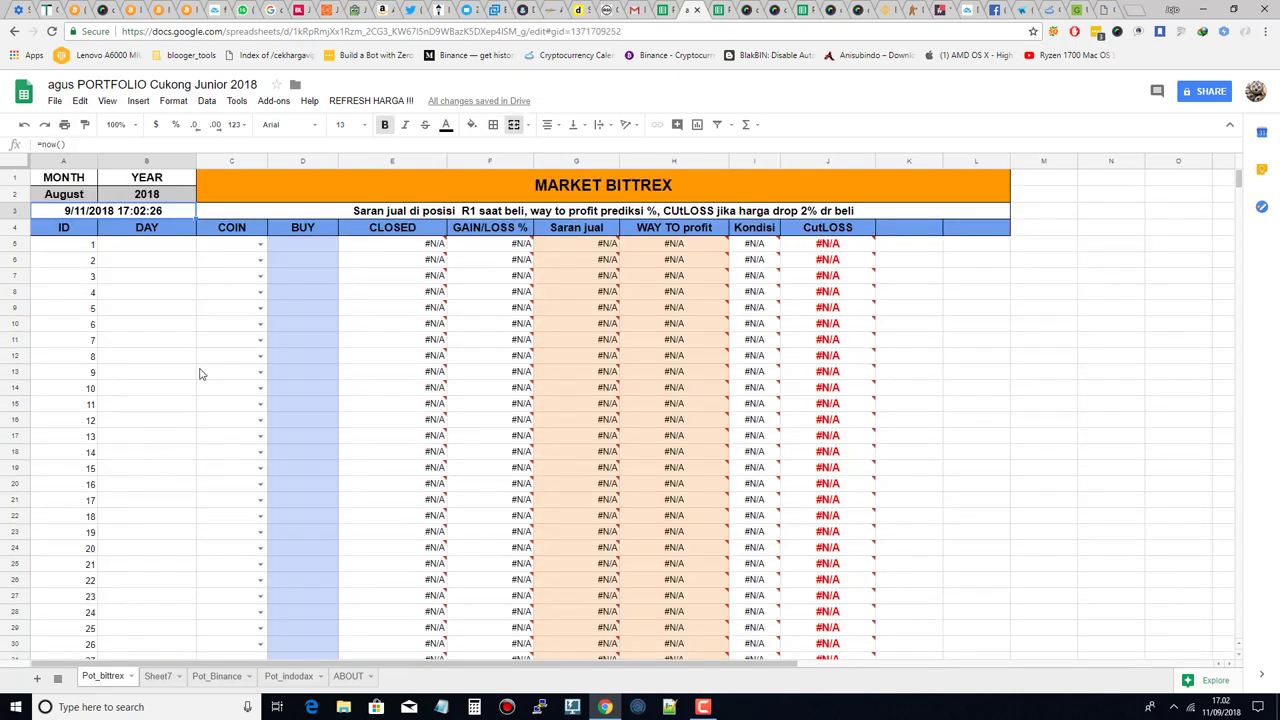
pyautogui.click(146, 245)
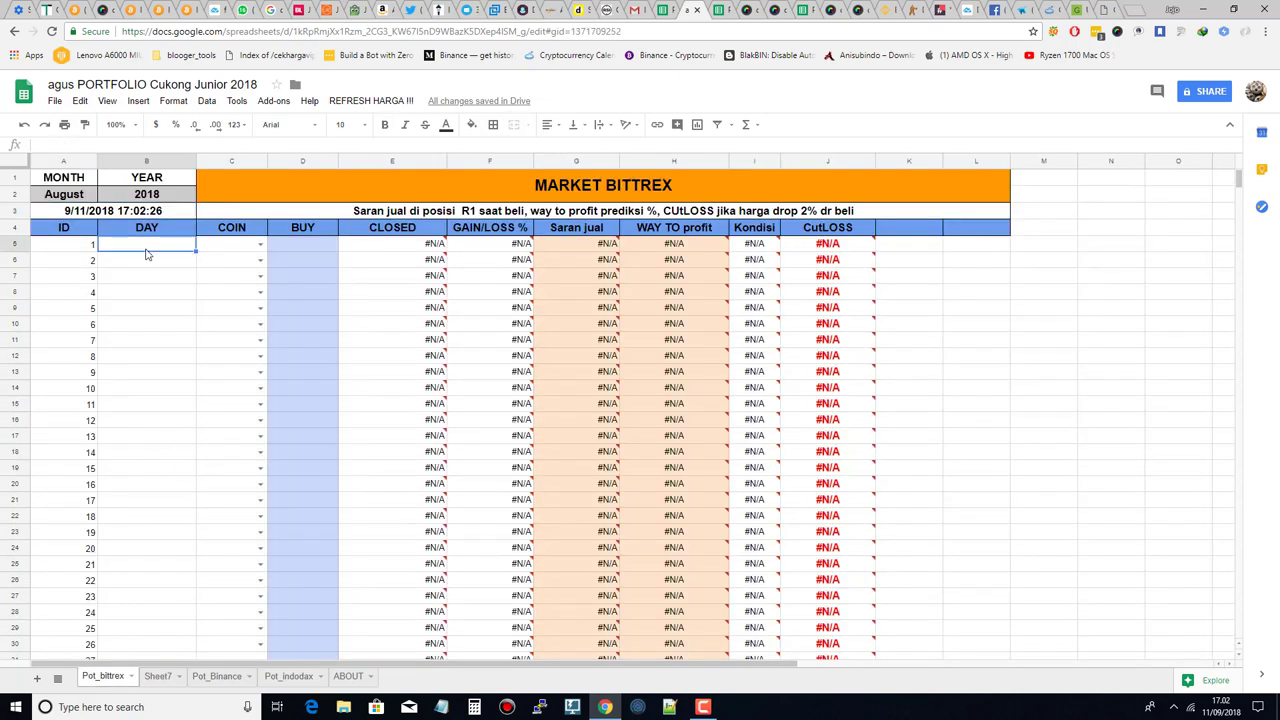
pyautogui.write('2018/09/02 19:52:17')
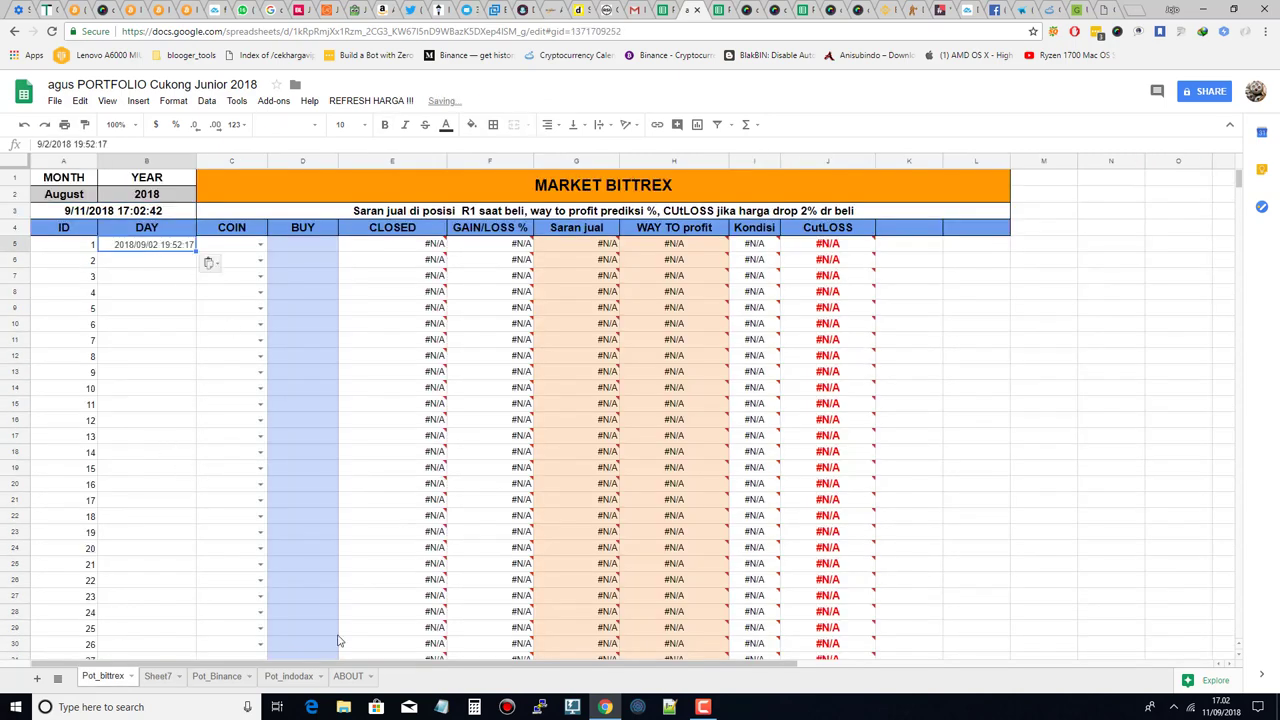
# Check the first trade's market in Sheet7 and set the COIN of ID 1 on Pot_bittrex to BTC-XMY.
pyautogui.click(158, 677)
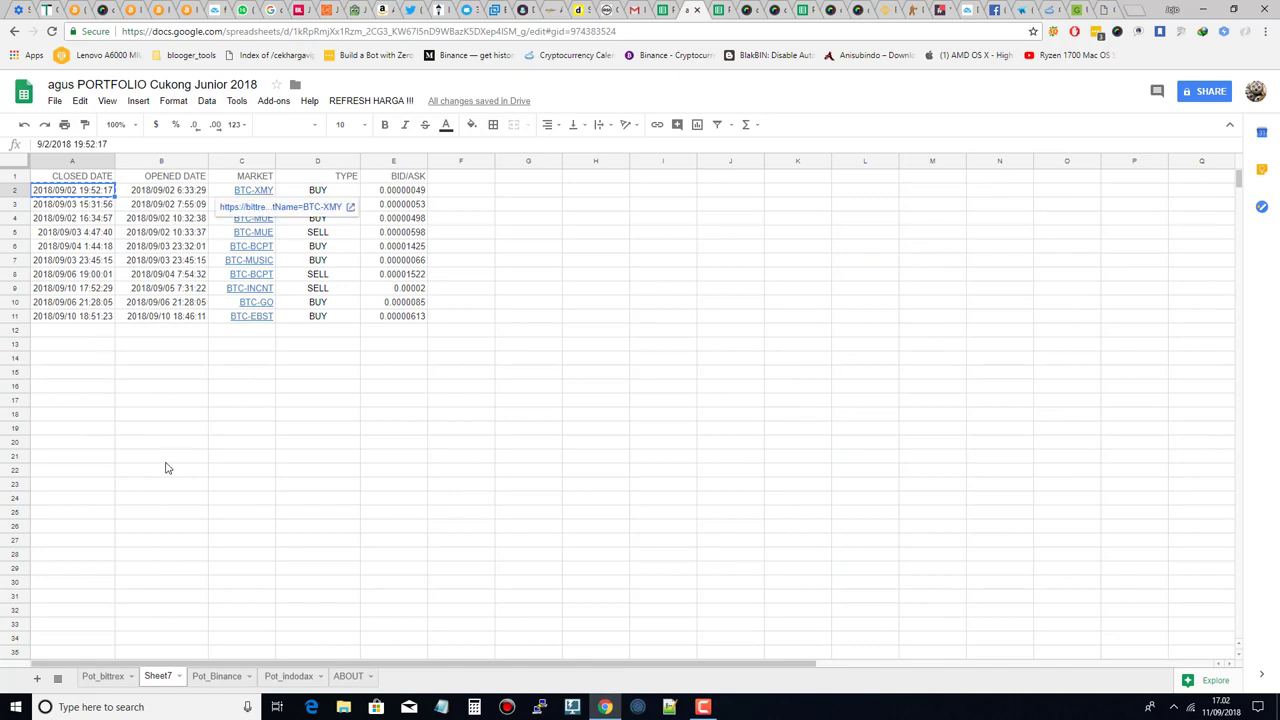
pyautogui.click(103, 677)
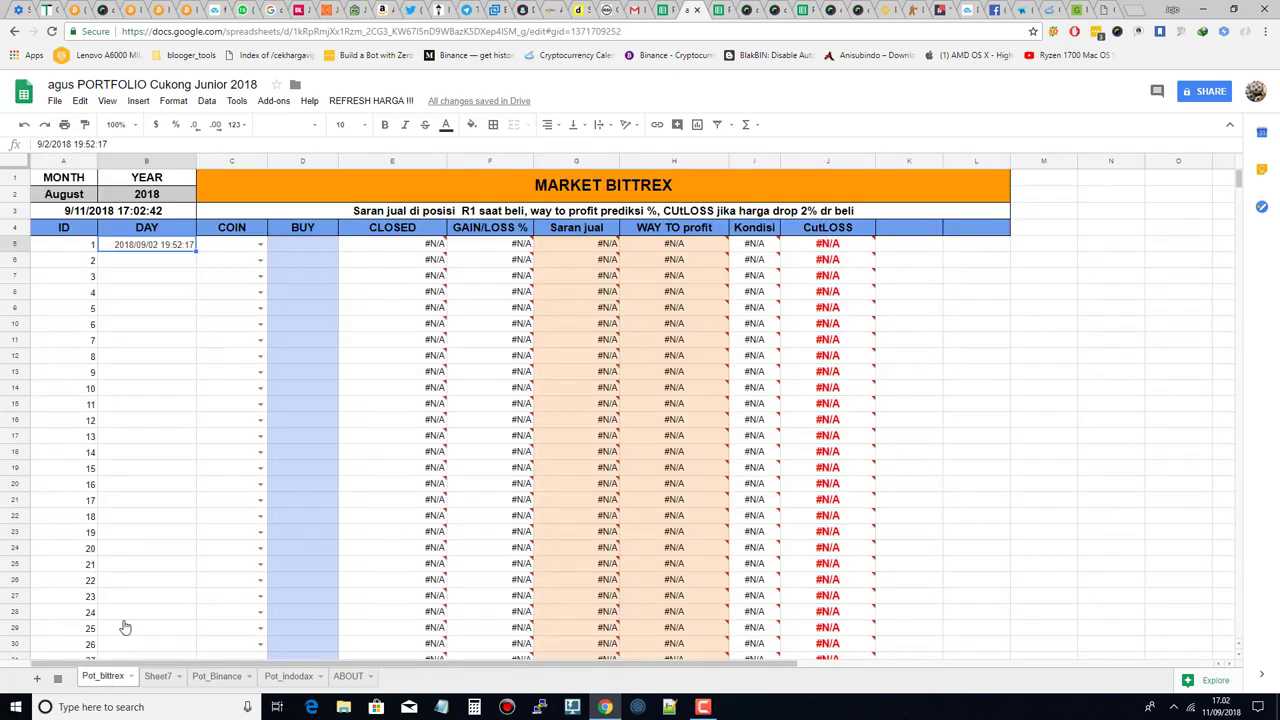
pyautogui.click(241, 250)
pyautogui.write('xmy')
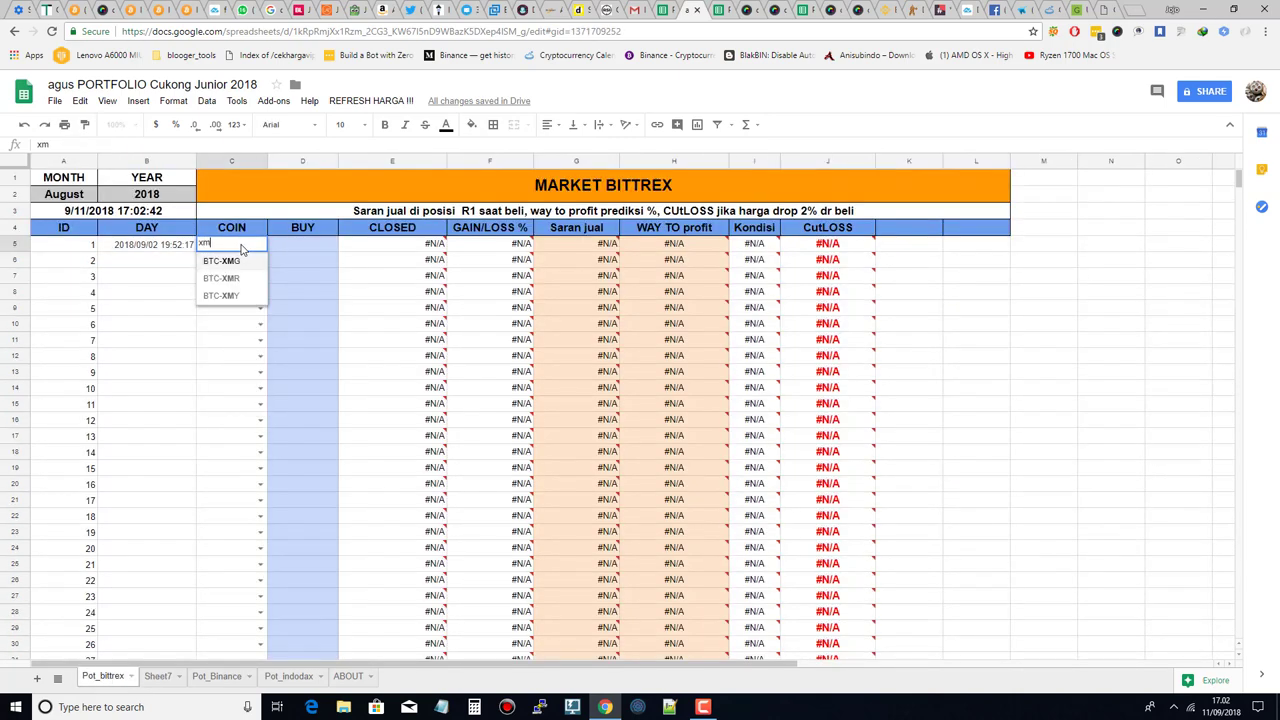
pyautogui.click(226, 261)
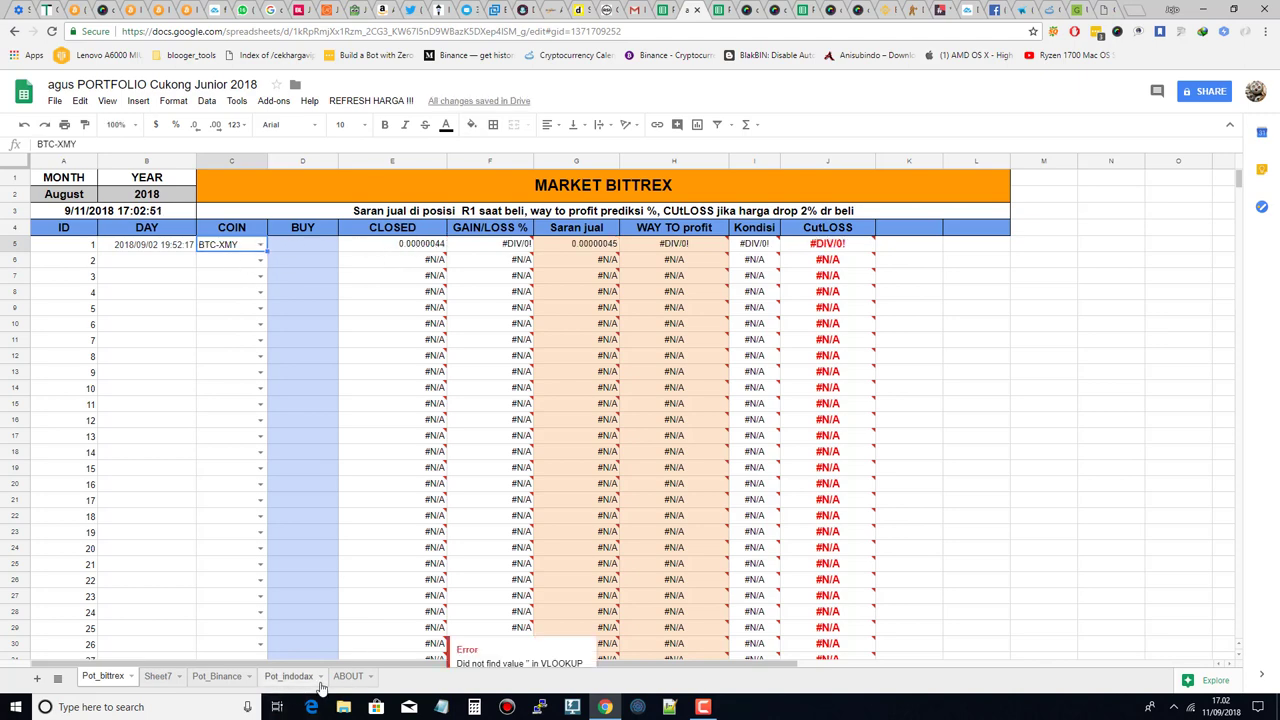
# Copy the BTC-XMY bid price 0.00000049 from Sheet7 into the BUY cell of ID 1 on Pot_bittrex.
pyautogui.click(160, 676)
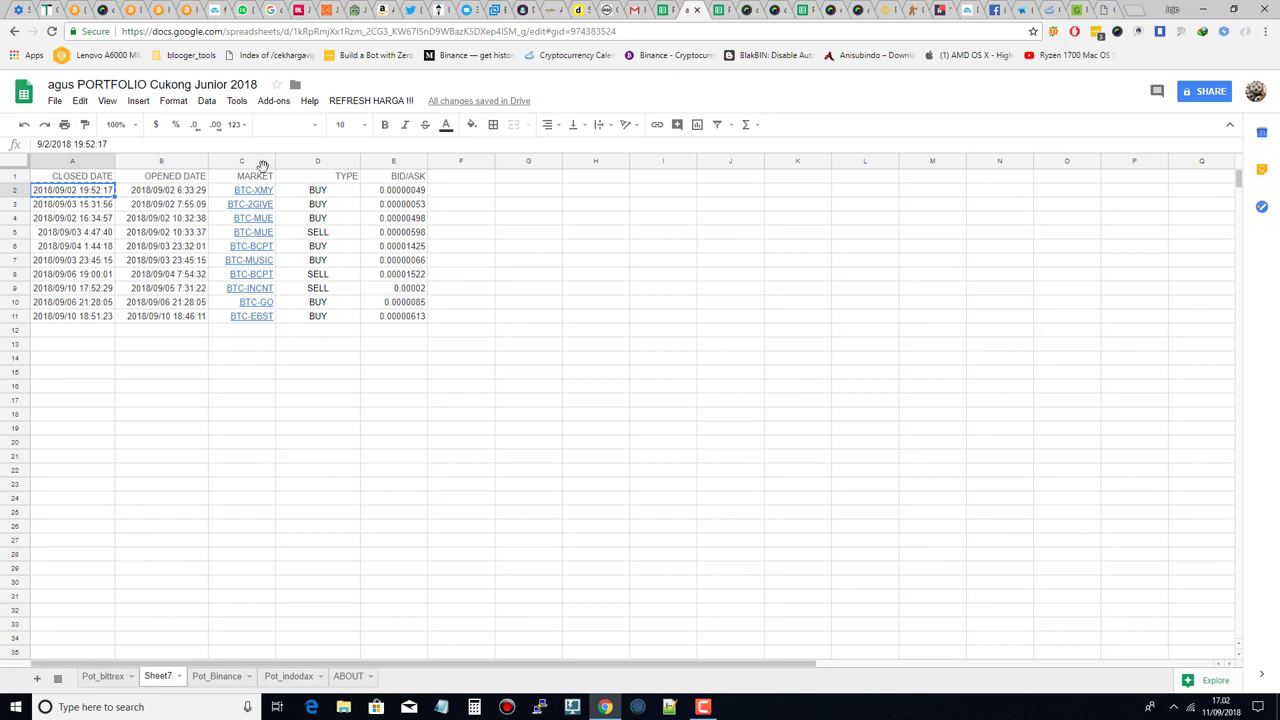
pyautogui.click(405, 192)
pyautogui.rightClick(403, 196)
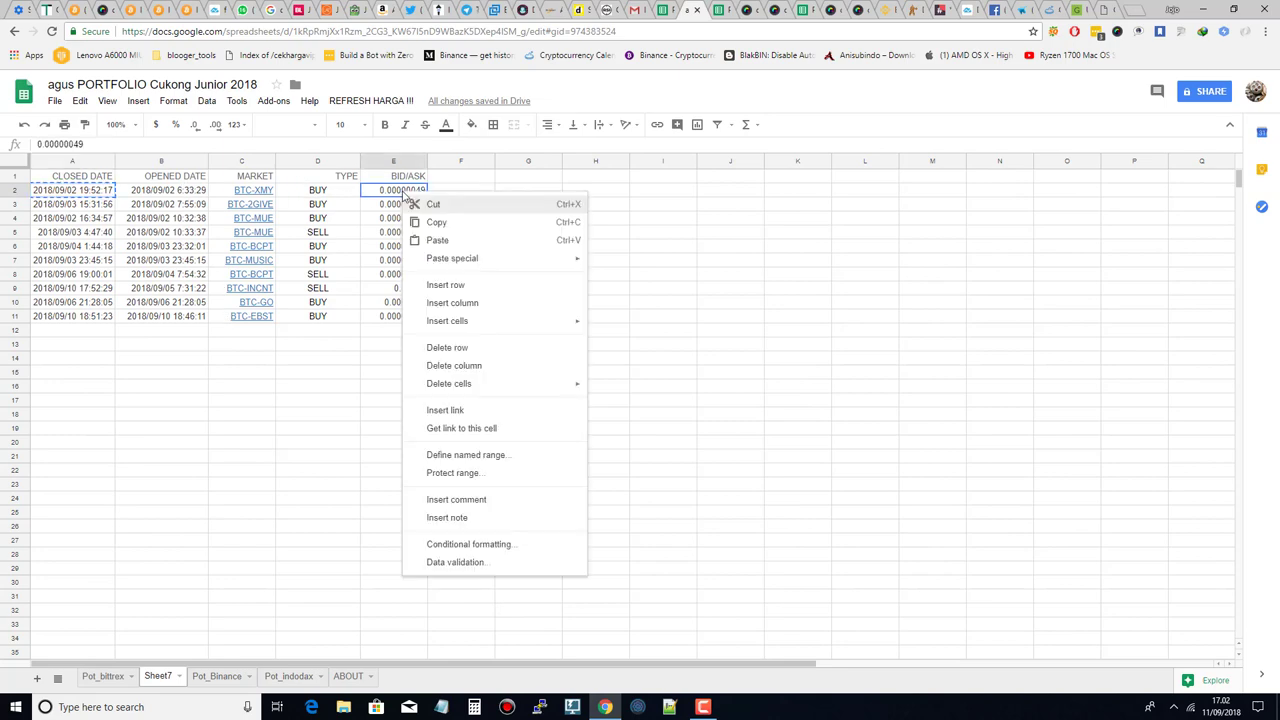
pyautogui.click(441, 225)
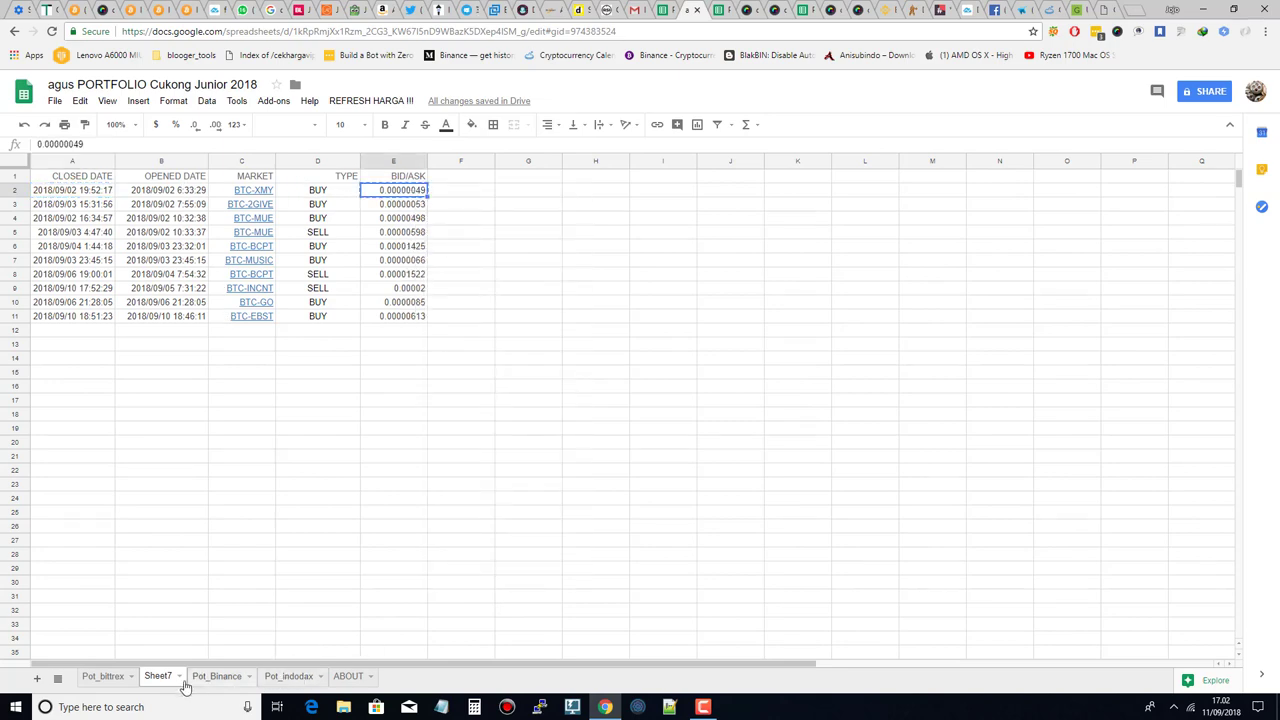
pyautogui.click(102, 677)
pyautogui.click(305, 245)
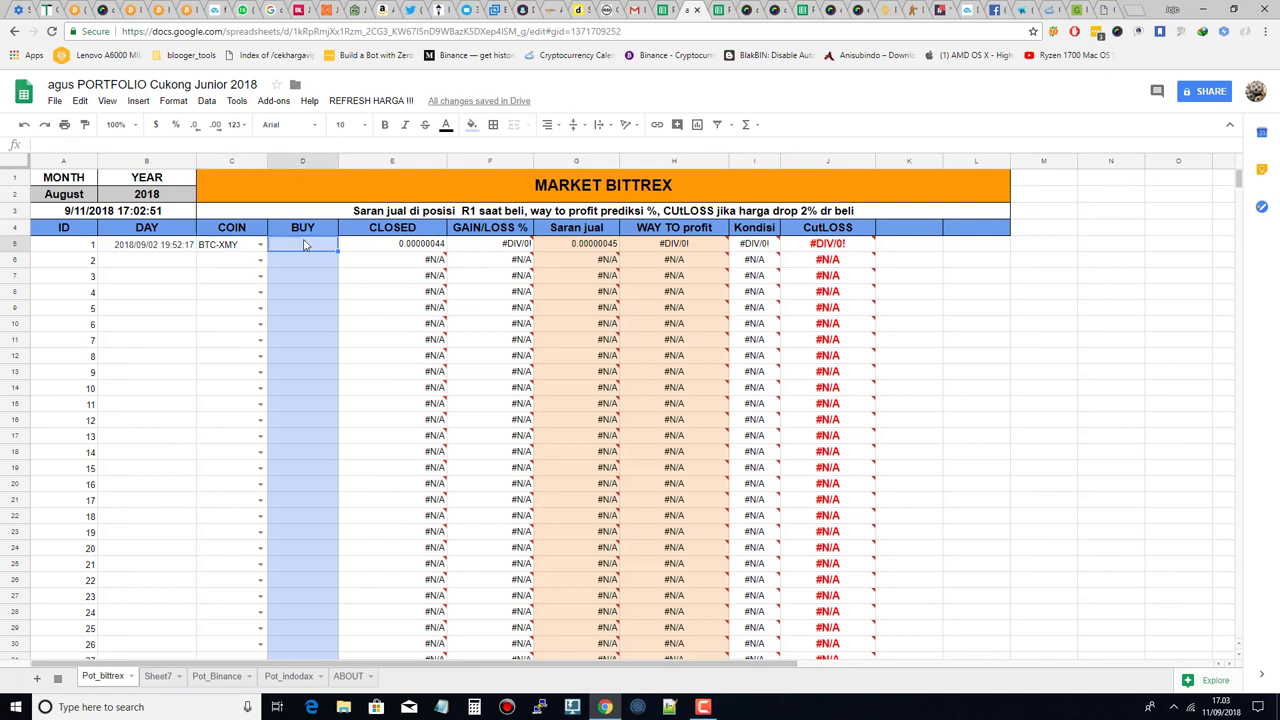
pyautogui.hotkey('ctrl', 'v')
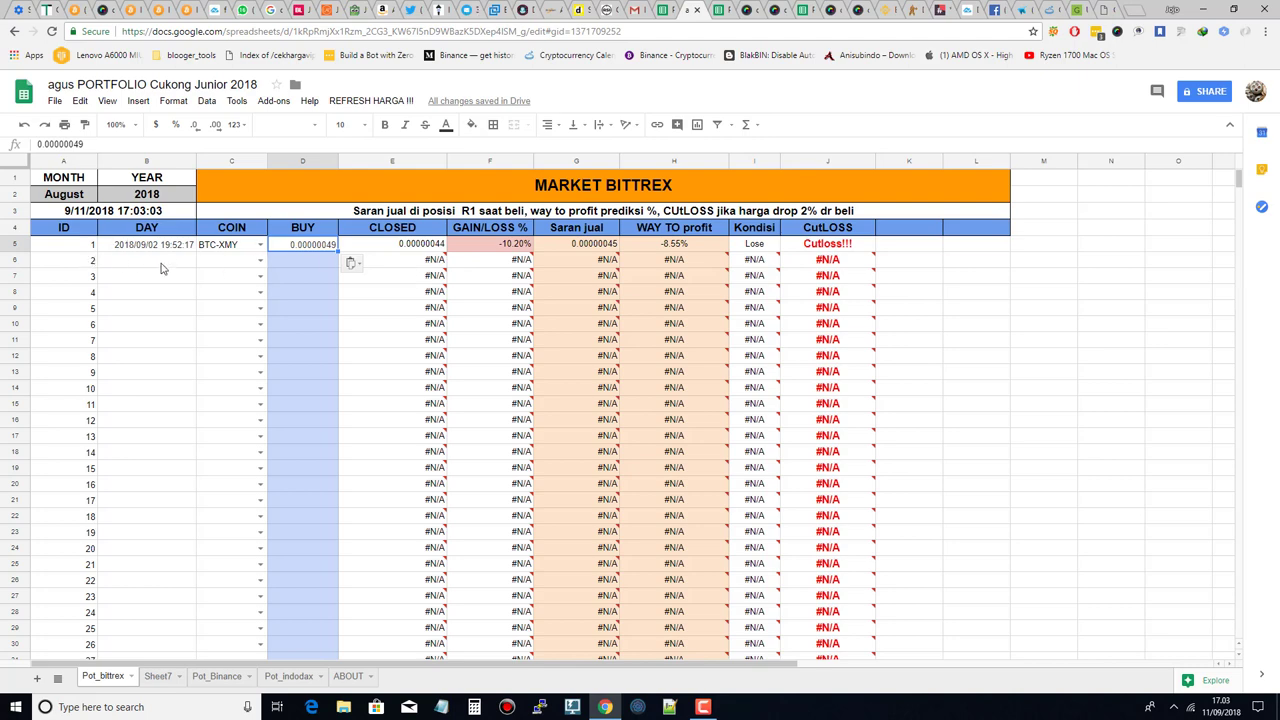
# Copy the BTC-2GIVE closed date 2018/09/03 15:31:56 from Sheet7 into the DAY cell of ID 2 on Pot_bittrex.
pyautogui.click(163, 677)
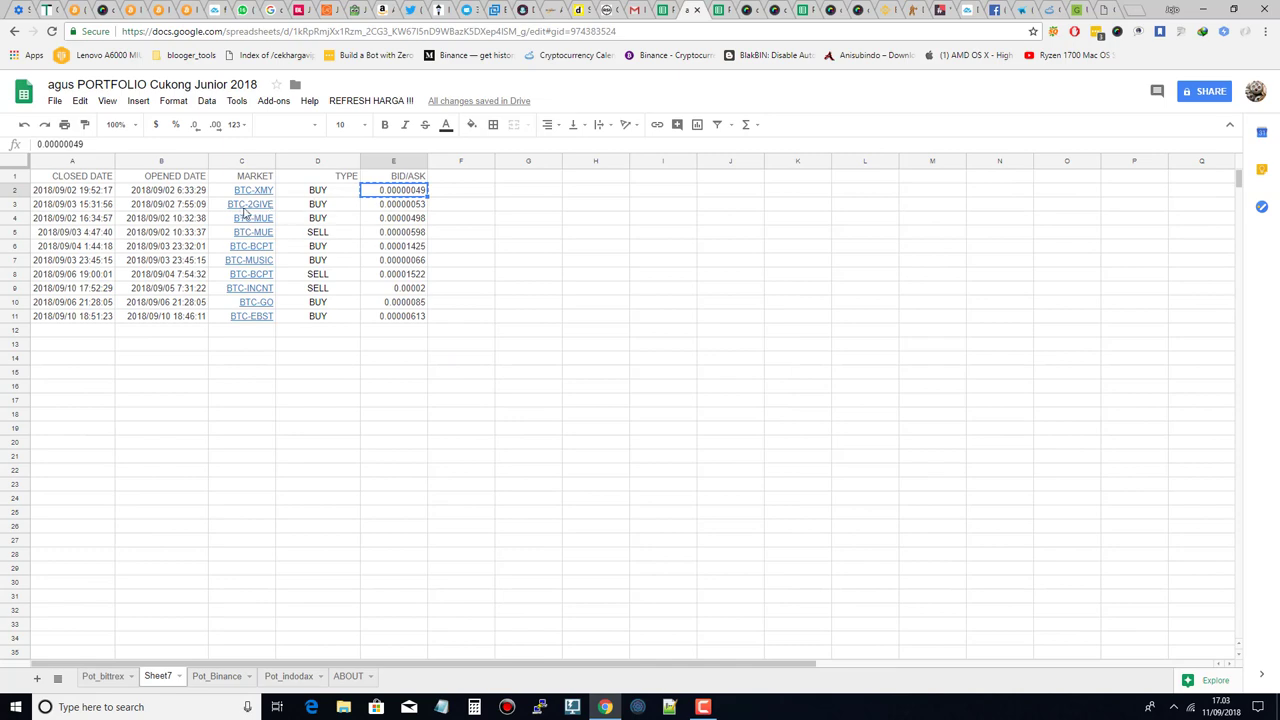
pyautogui.click(78, 209)
pyautogui.rightClick(80, 209)
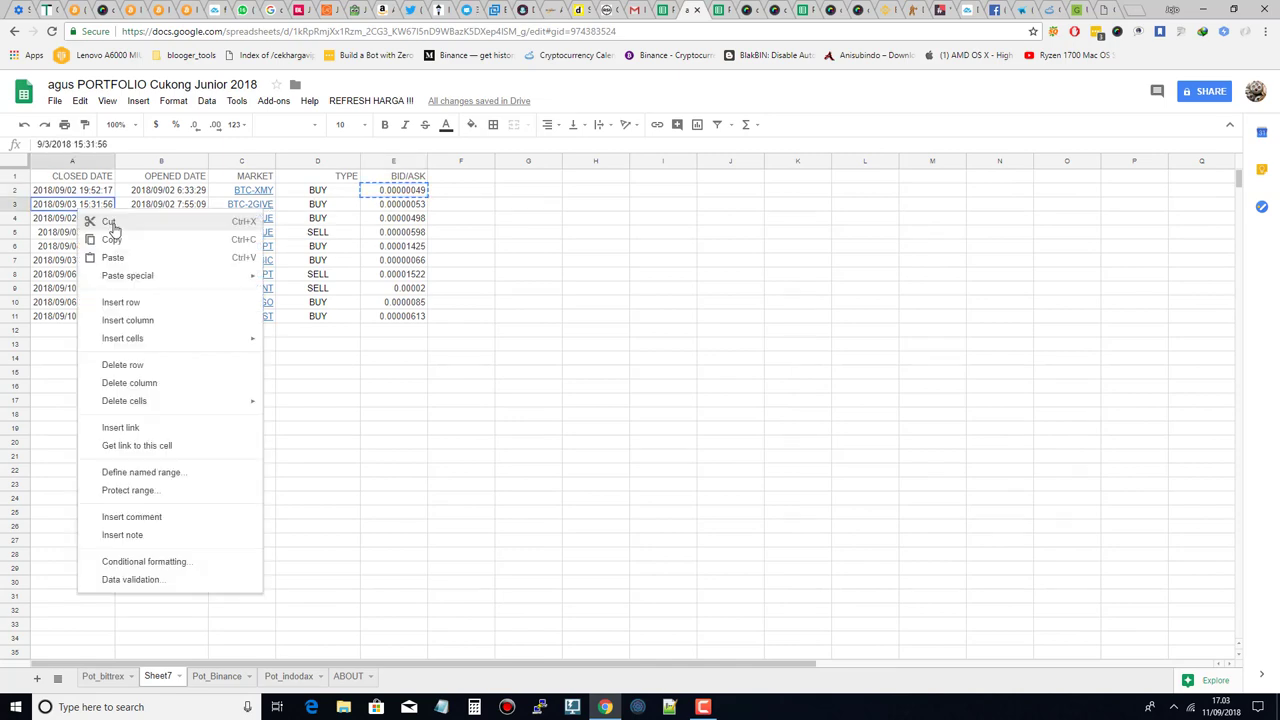
pyautogui.click(109, 238)
pyautogui.click(104, 677)
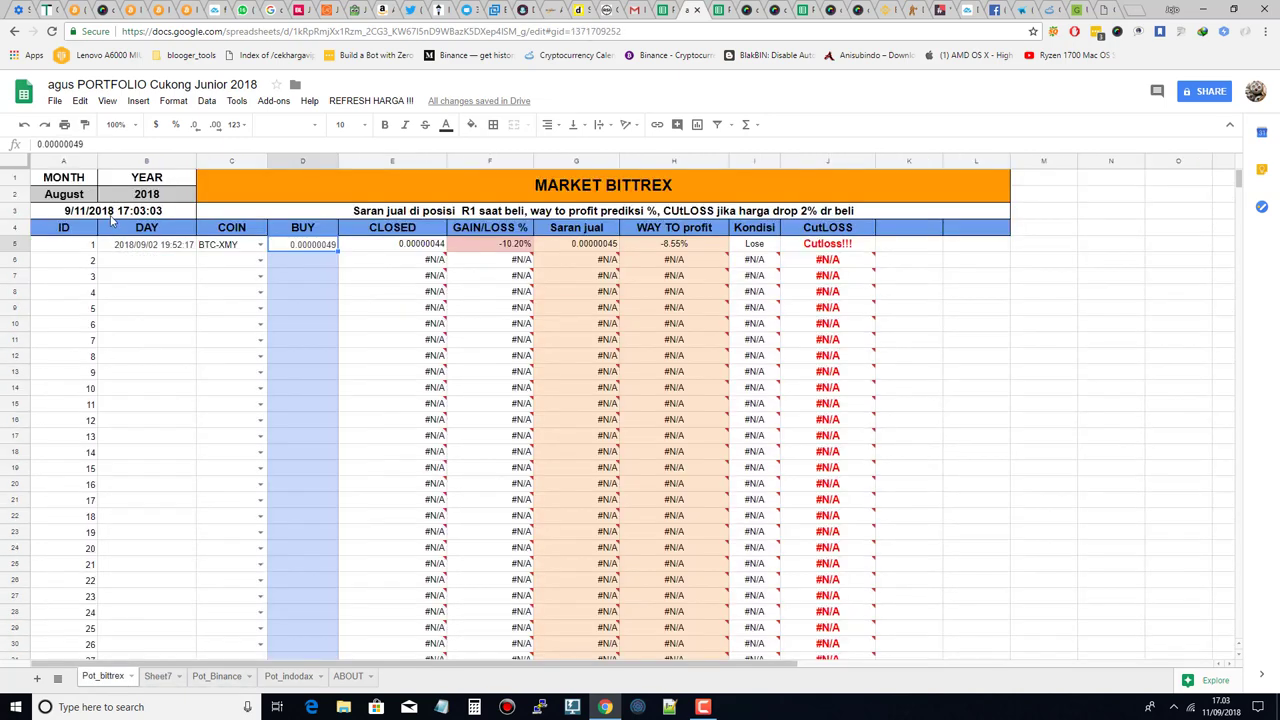
pyautogui.click(140, 265)
pyautogui.hotkey('ctrl', 'v')
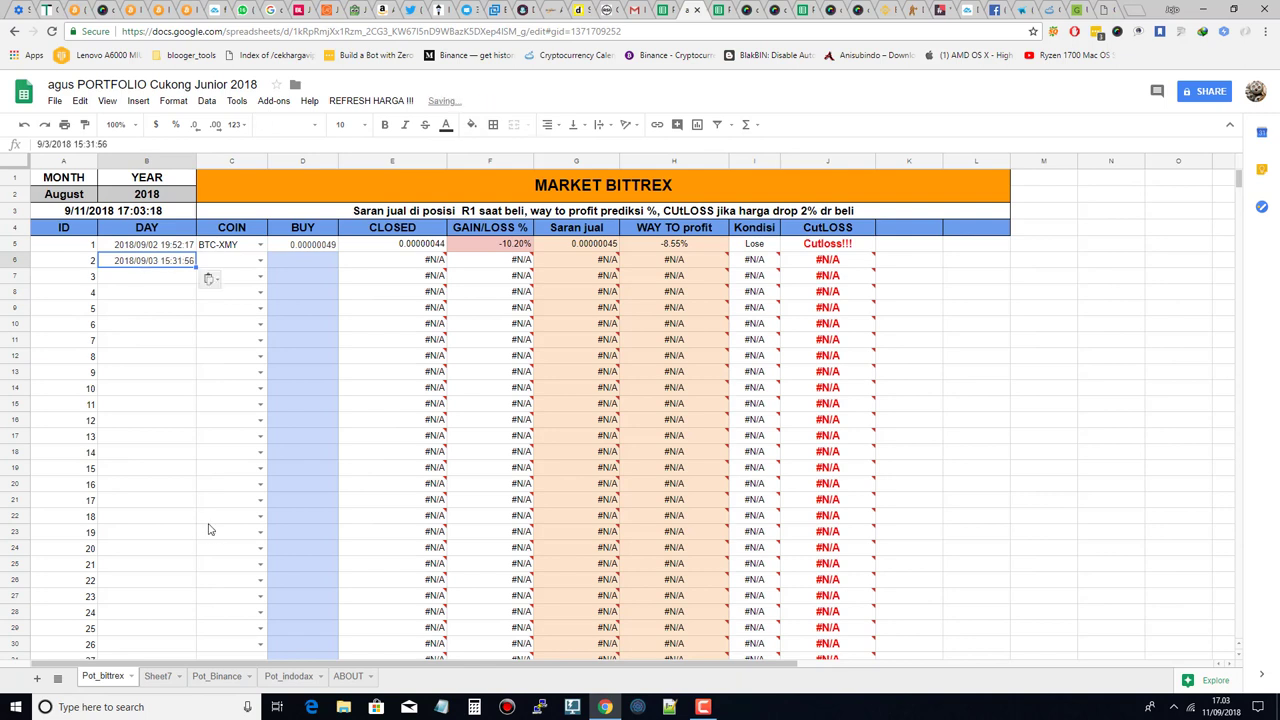
# Set the COIN of ID 2 on Pot_bittrex to BTC-2GIVE.
pyautogui.click(240, 263)
pyautogui.write('2give')
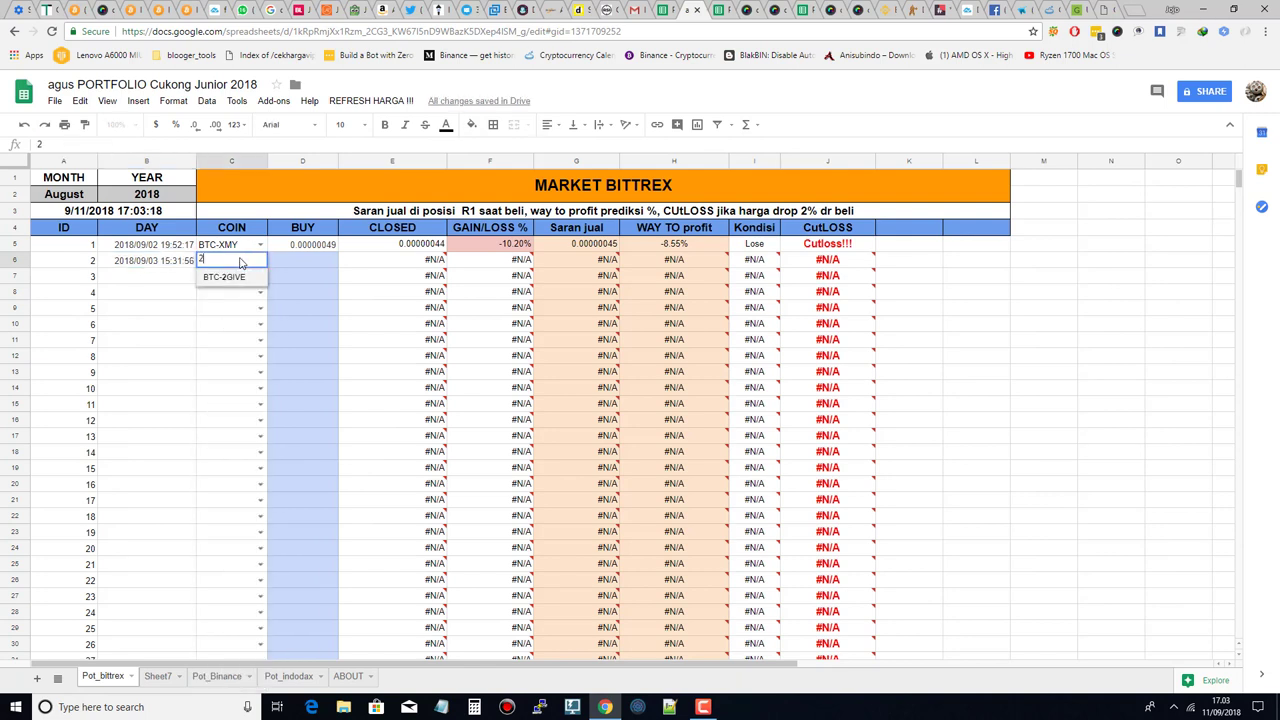
pyautogui.click(234, 289)
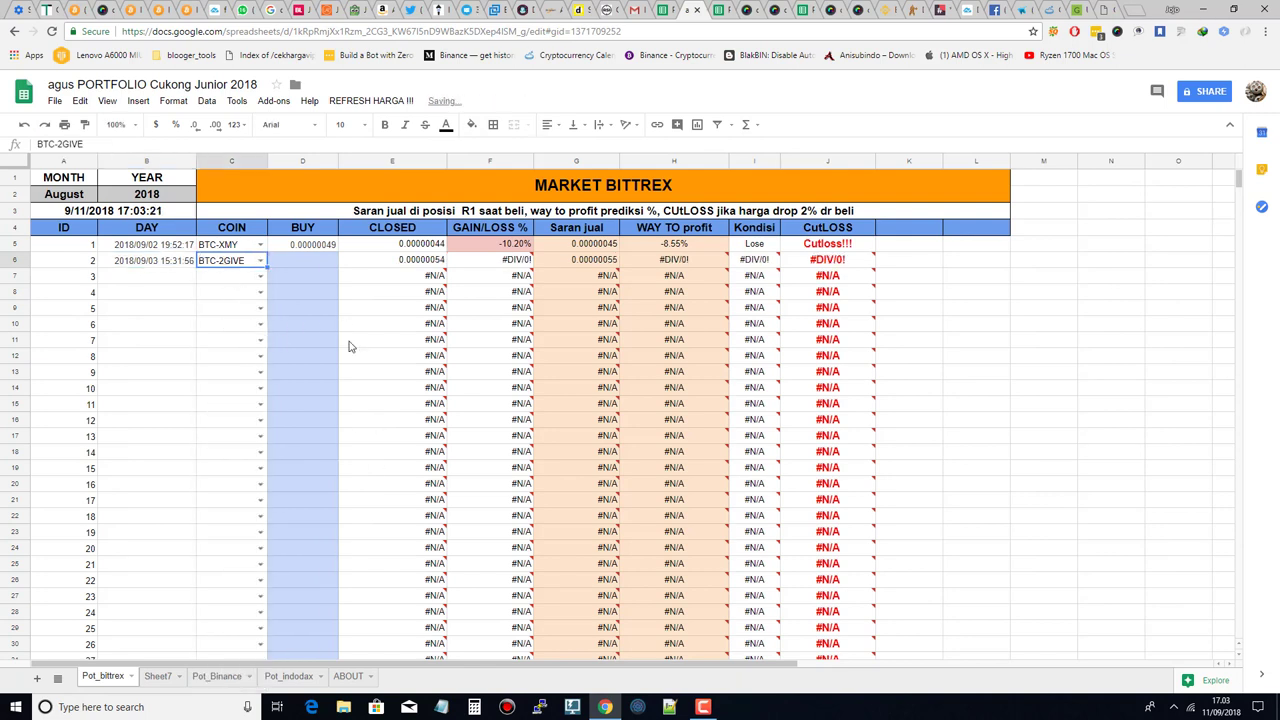
# Copy the BTC-2GIVE bid price 0.00000053 from Sheet7 into the BUY cell of ID 2 on Pot_bittrex.
pyautogui.click(218, 677)
pyautogui.click(160, 676)
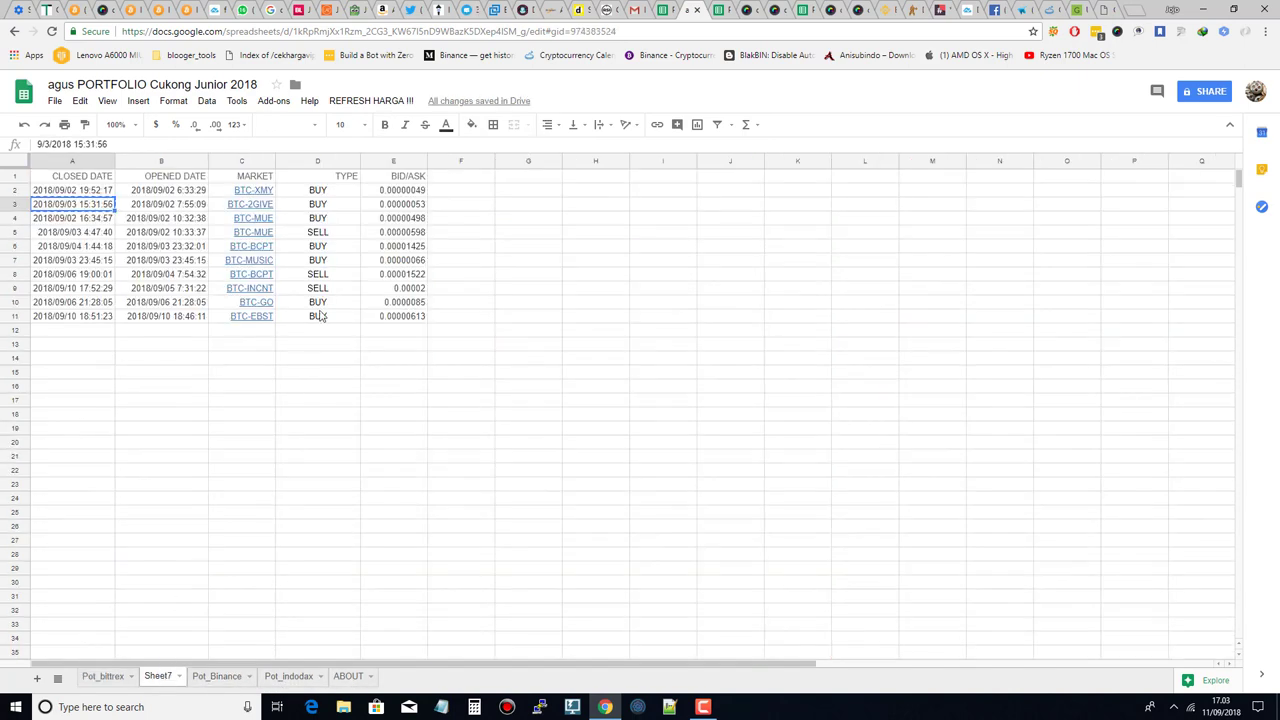
pyautogui.click(422, 207)
pyautogui.rightClick(424, 207)
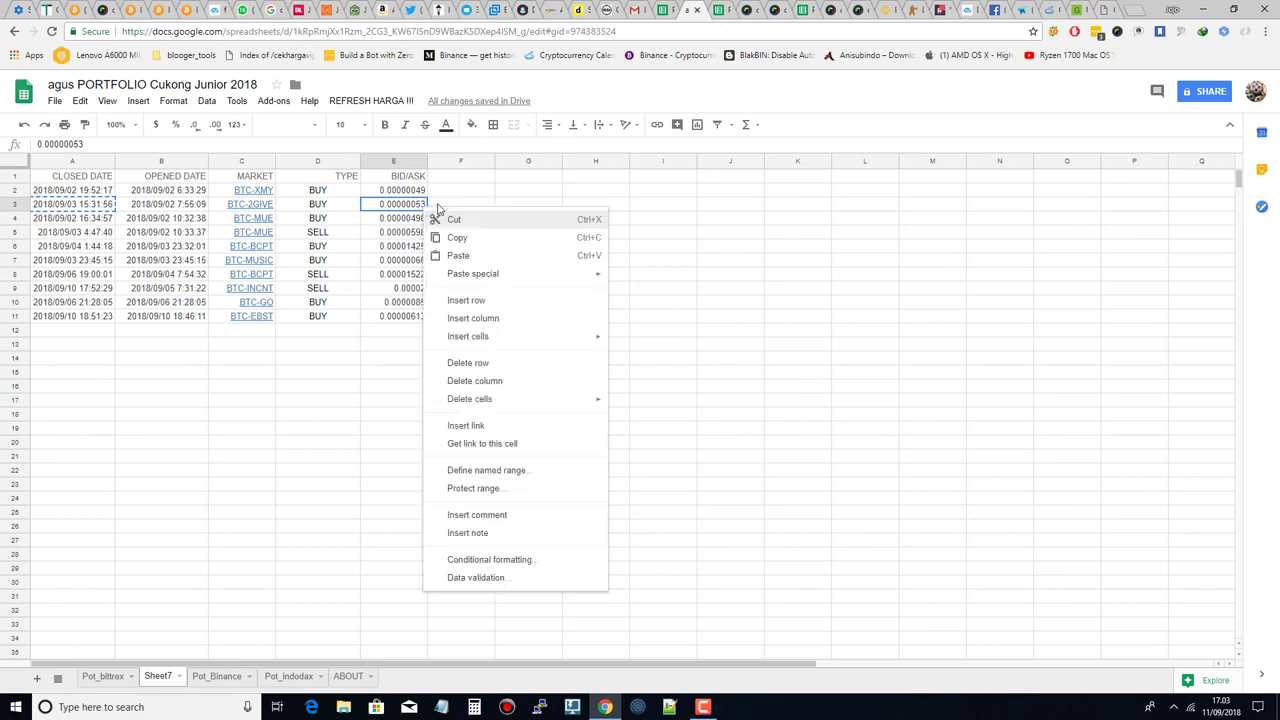
pyautogui.click(457, 237)
pyautogui.click(112, 677)
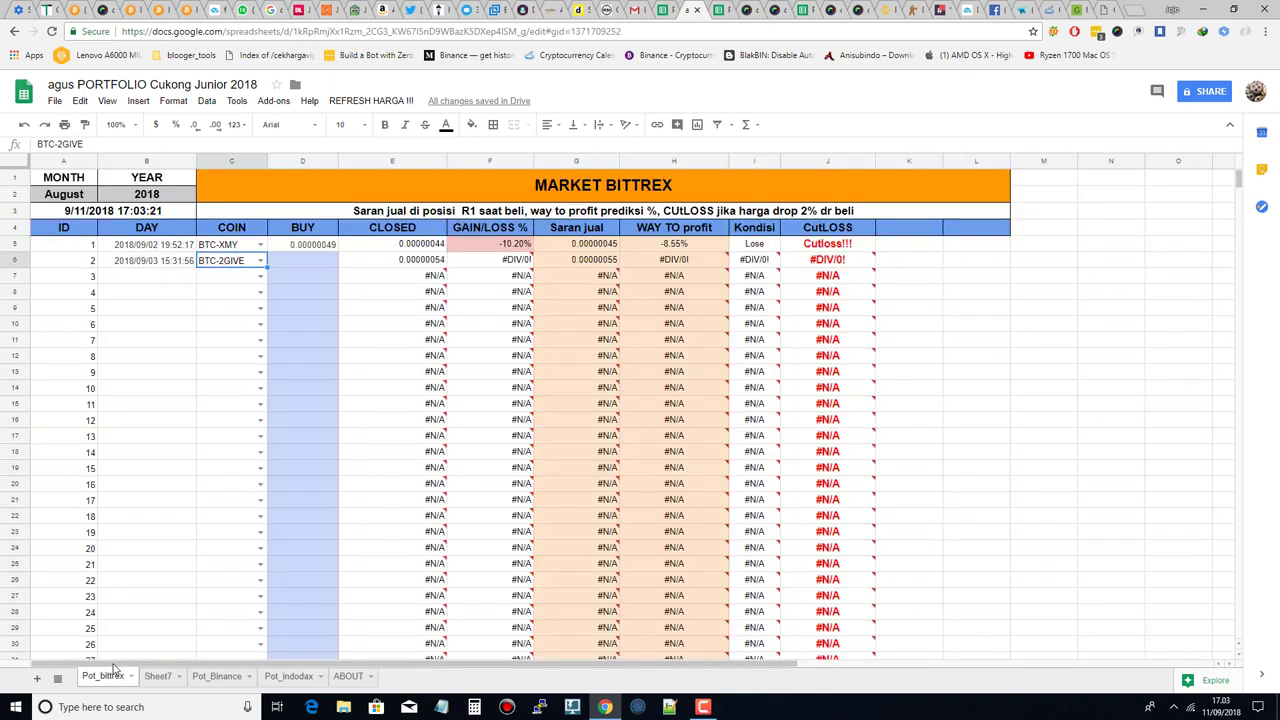
pyautogui.click(293, 264)
pyautogui.hotkey('ctrl', 'v')
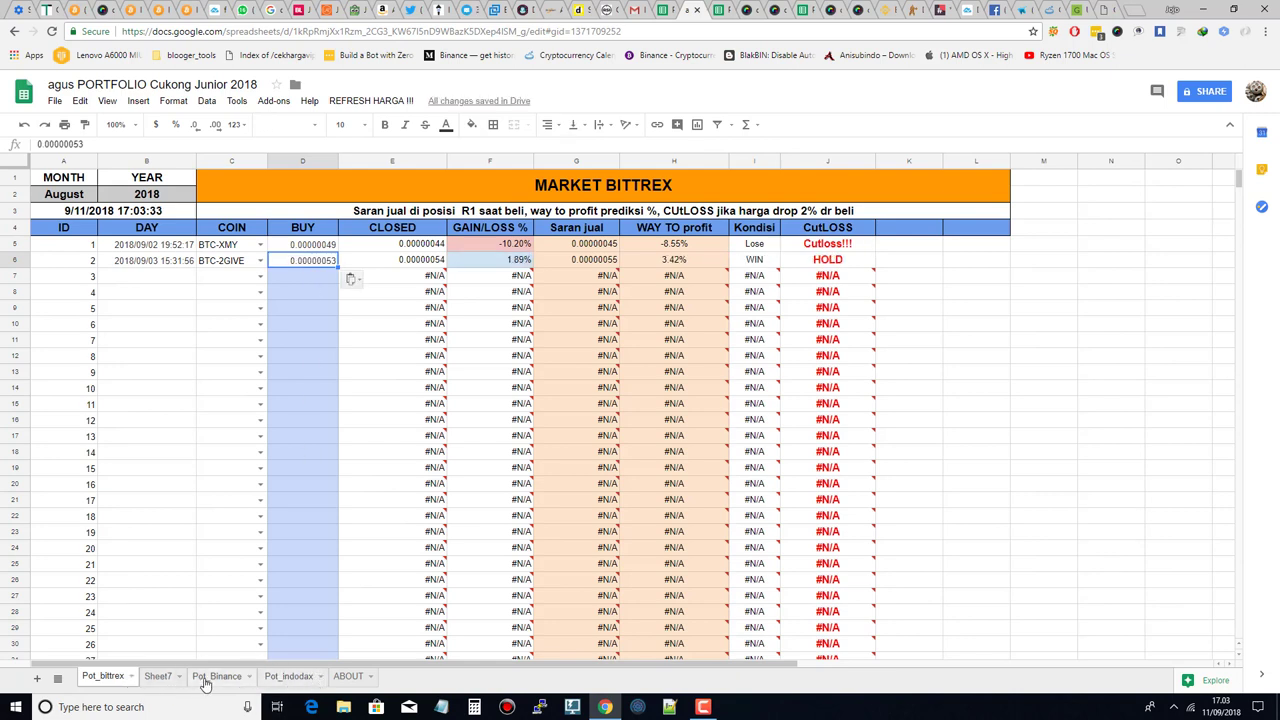
# Copy the BTC-MUE buy trade's closed date 2018/09/02 16:34:57 from Sheet7 into the DAY cell of ID 3 on Pot_bittrex.
pyautogui.click(158, 678)
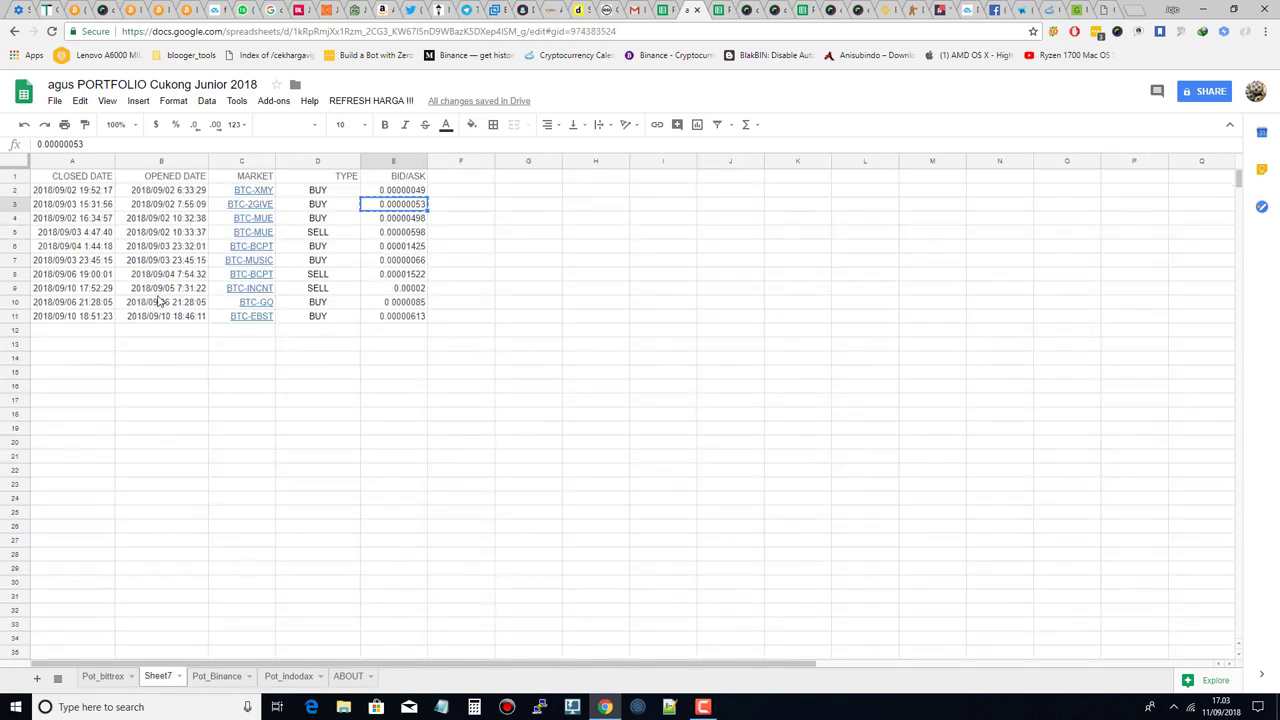
pyautogui.click(252, 222)
pyautogui.click(90, 228)
pyautogui.rightClick(90, 228)
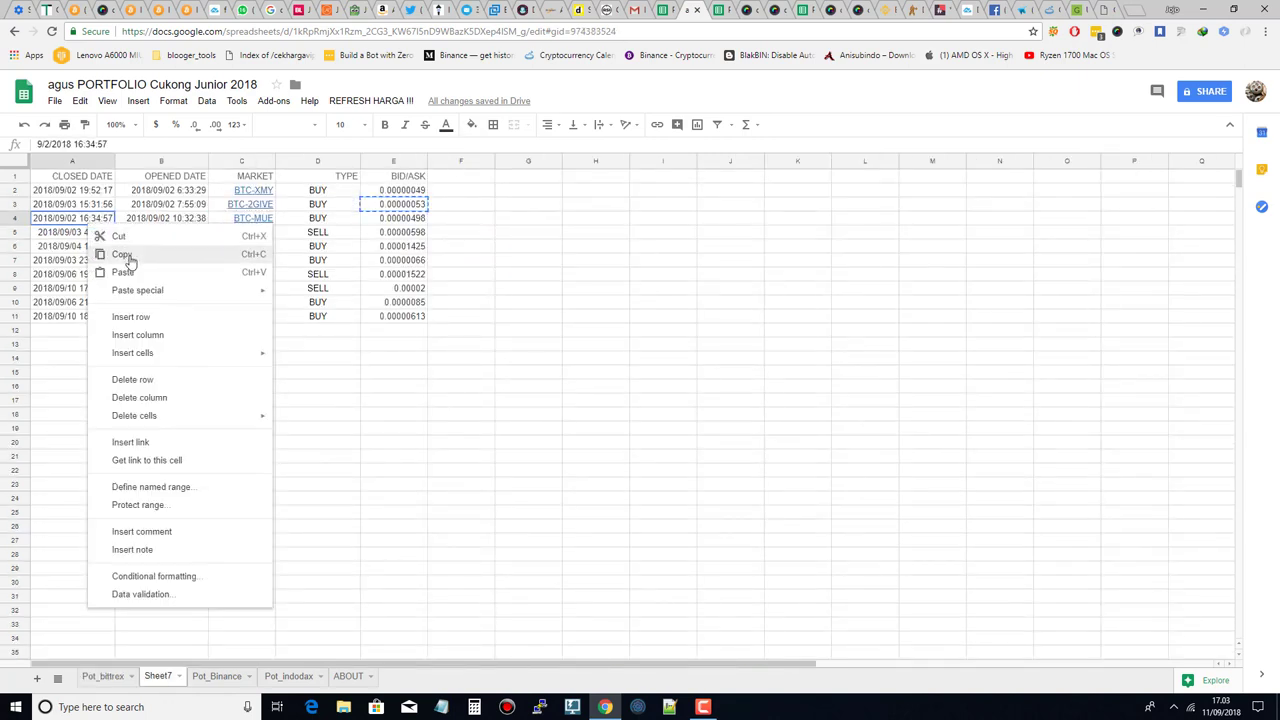
pyautogui.click(125, 256)
pyautogui.click(103, 676)
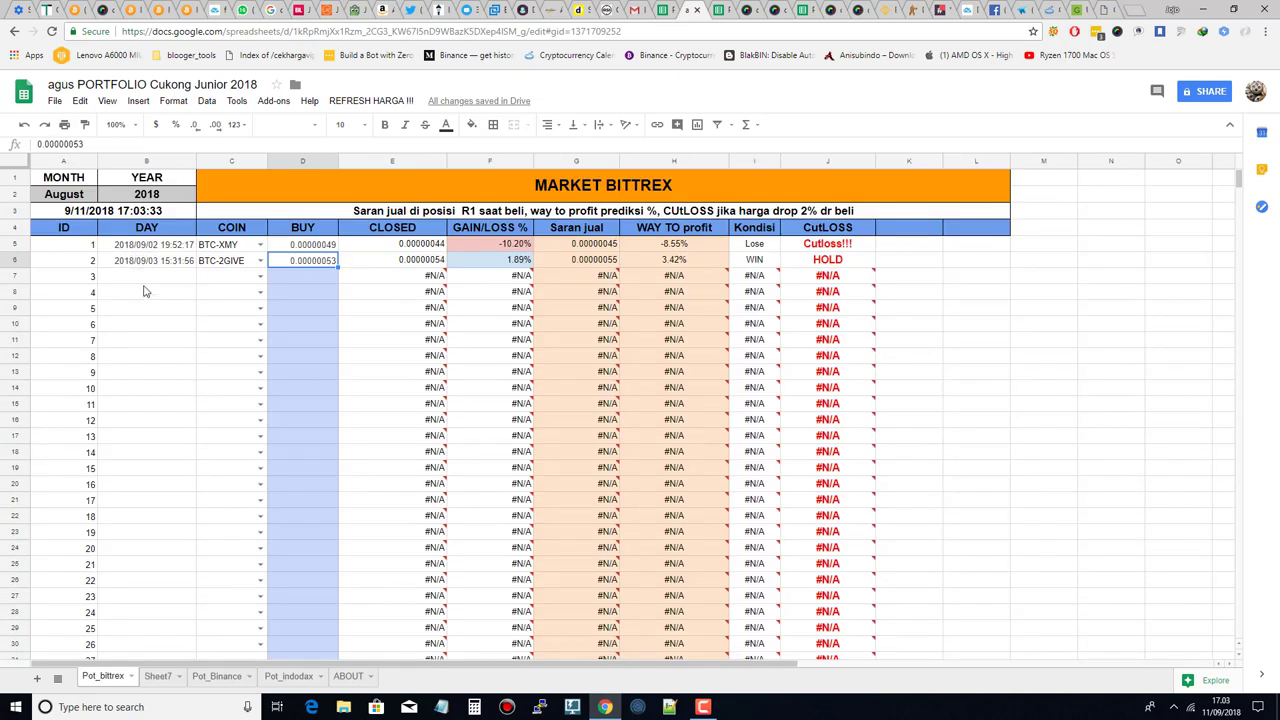
pyautogui.click(143, 279)
pyautogui.hotkey('ctrl', 'v')
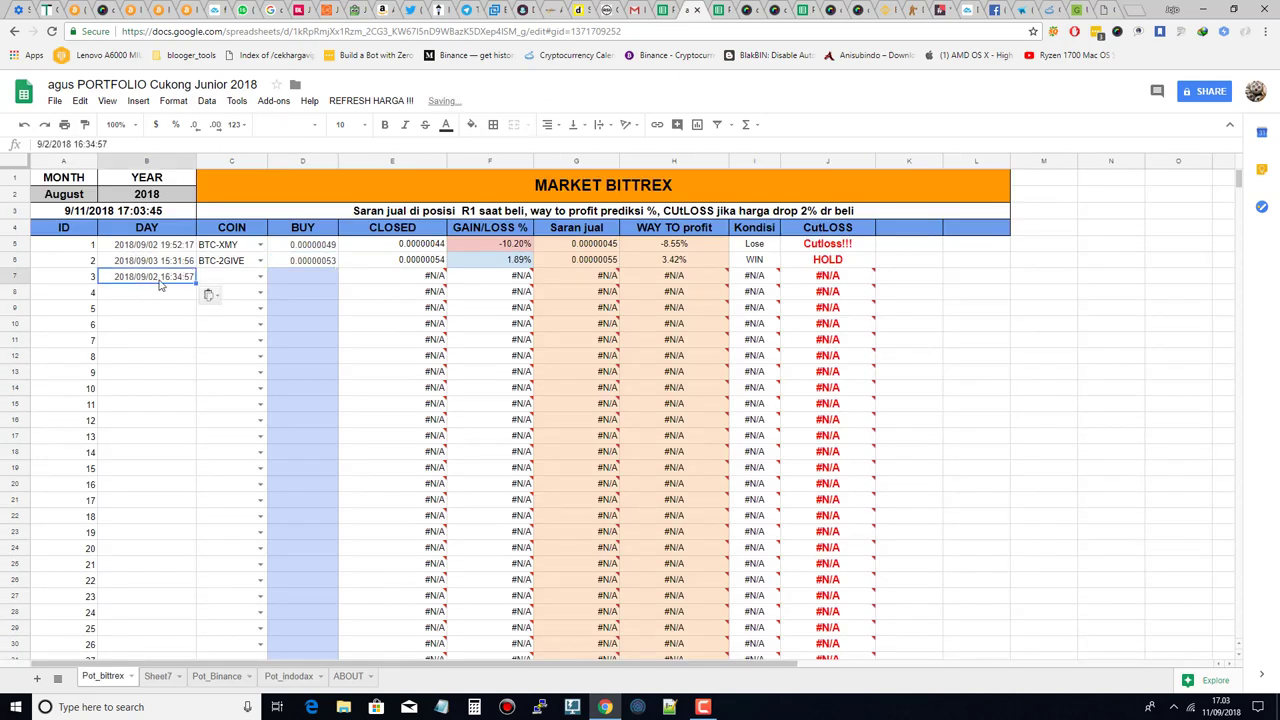
# Set the COIN of ID 3 on Pot_bittrex to BTC-MUE.
pyautogui.click(218, 277)
pyautogui.write('mu')
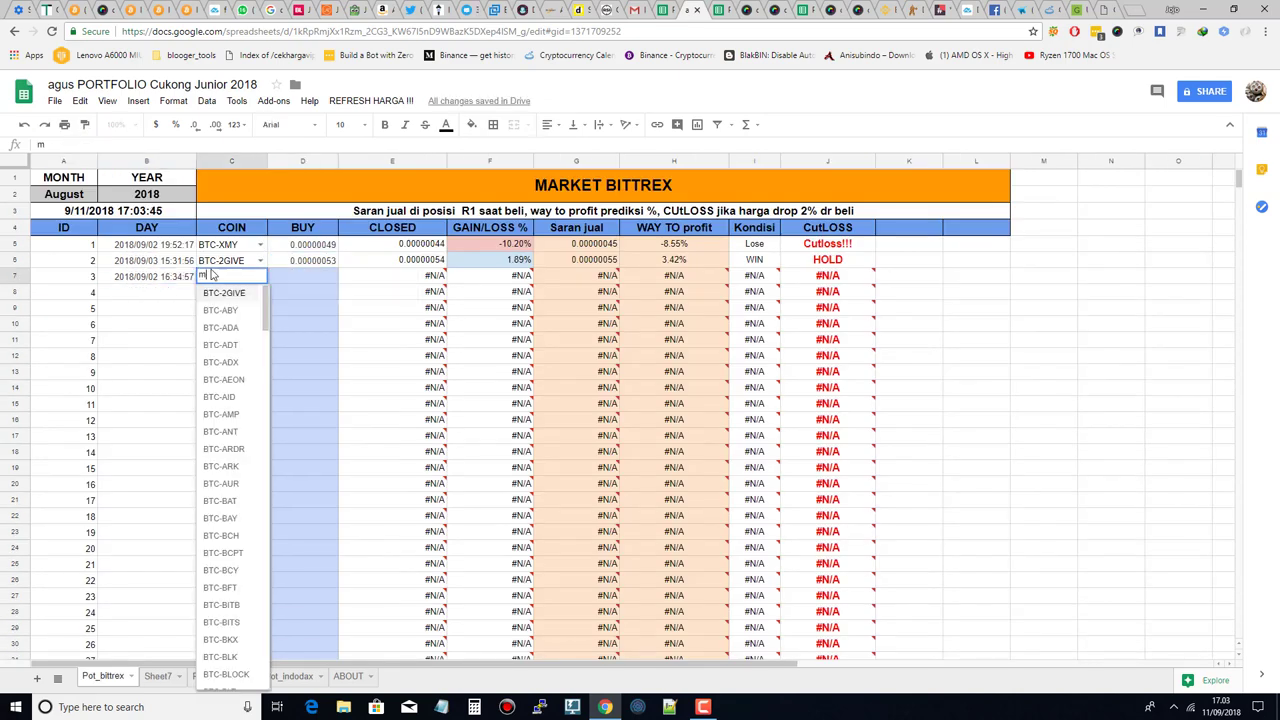
pyautogui.click(227, 299)
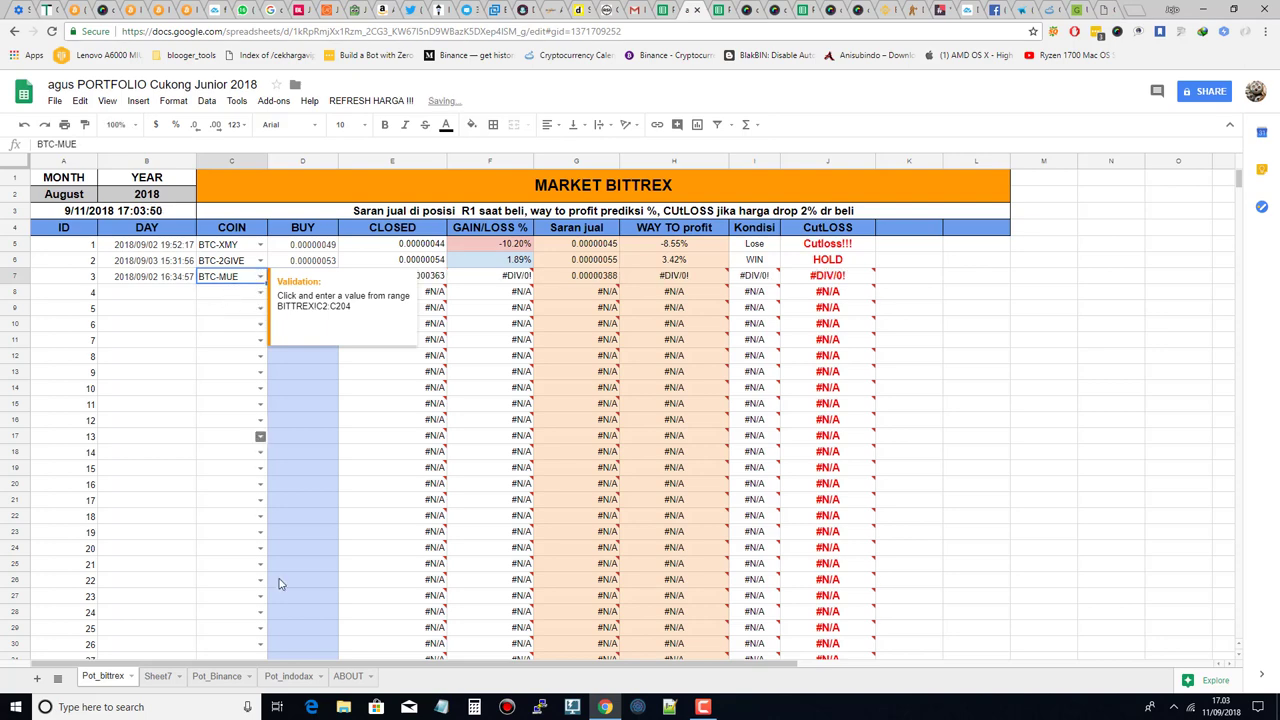
# Copy the BTC-MUE buy price 0.00000498 from Sheet7 into the BUY cell of ID 3 on Pot_bittrex.
pyautogui.click(158, 676)
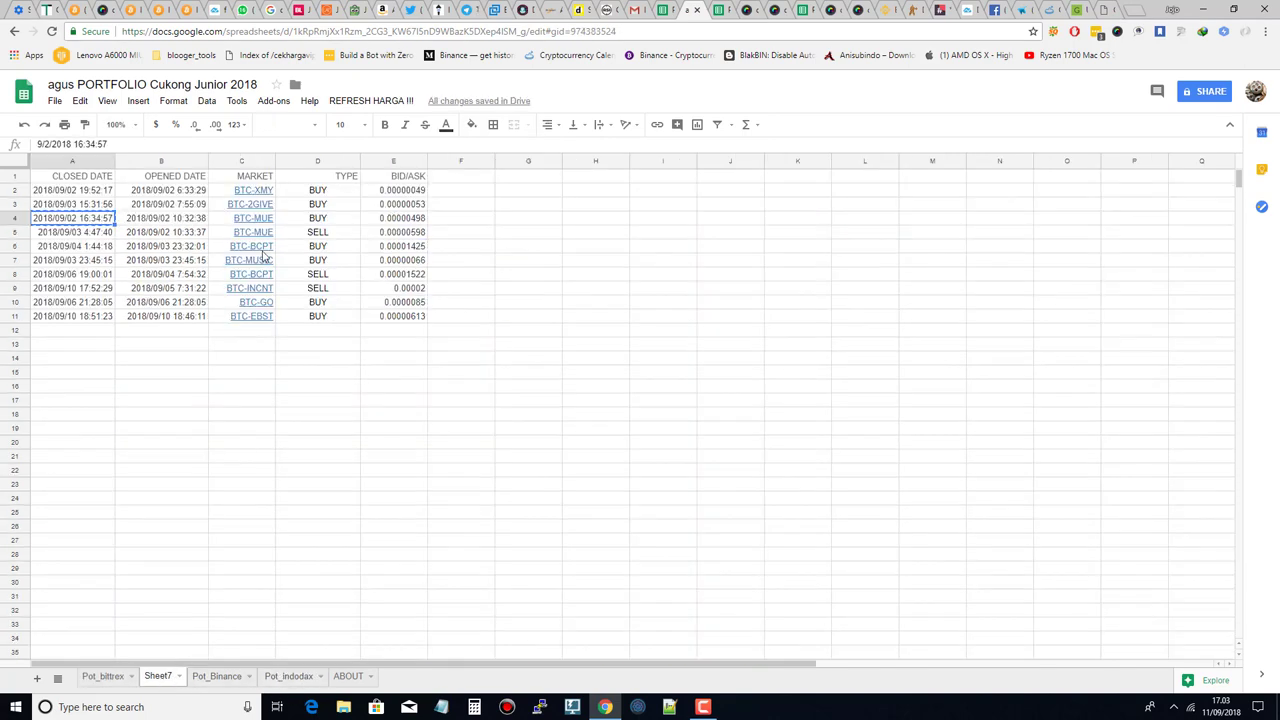
pyautogui.click(398, 218)
pyautogui.rightClick(400, 220)
pyautogui.click(436, 248)
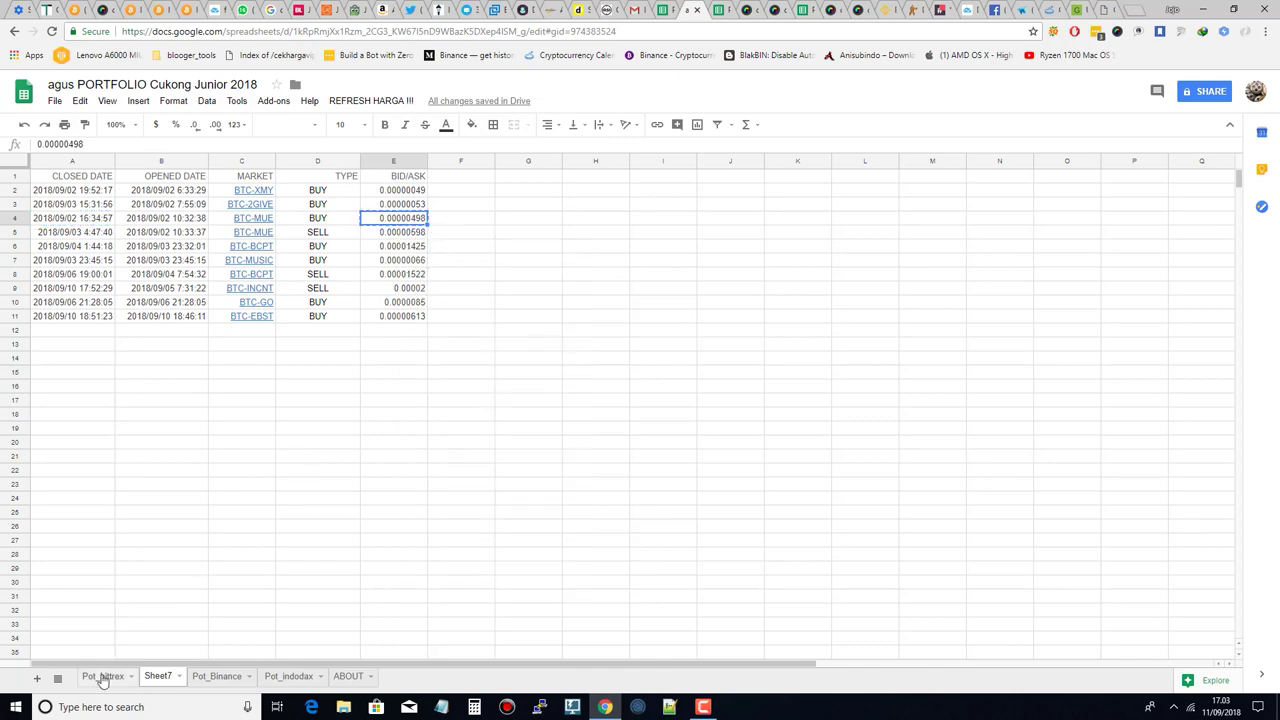
pyautogui.click(103, 676)
pyautogui.click(326, 280)
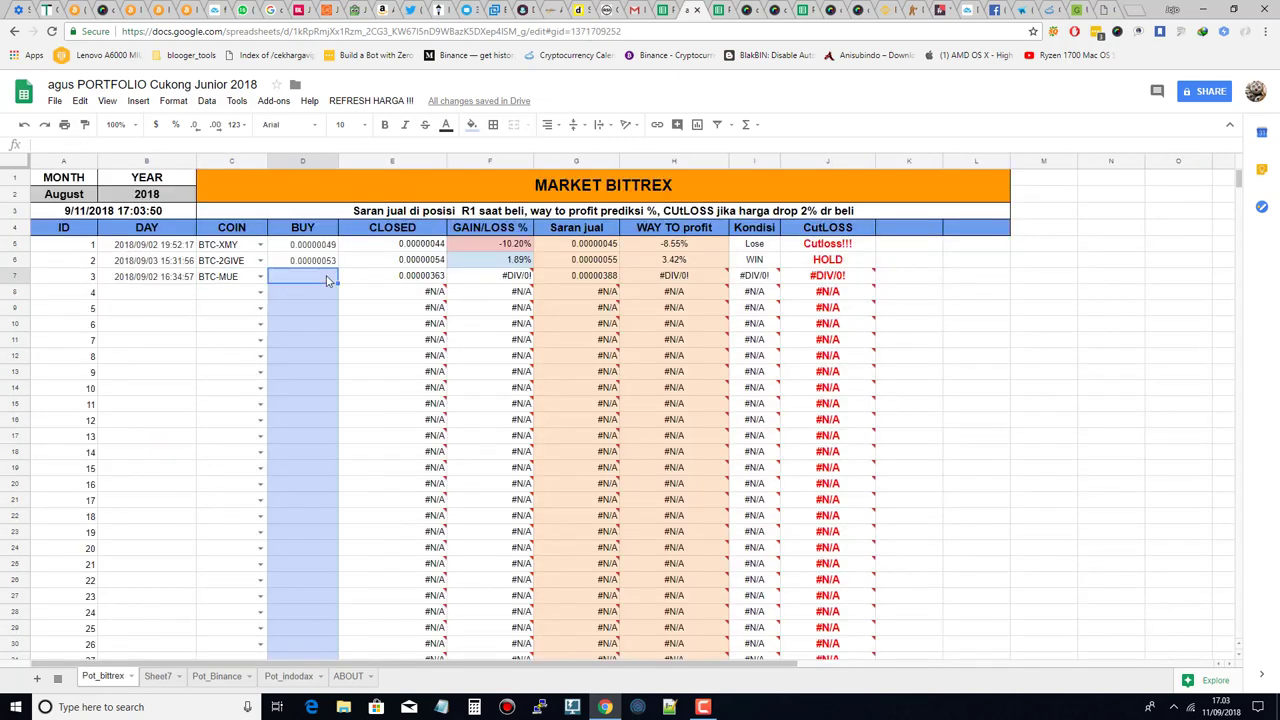
pyautogui.hotkey('ctrl', 'v')
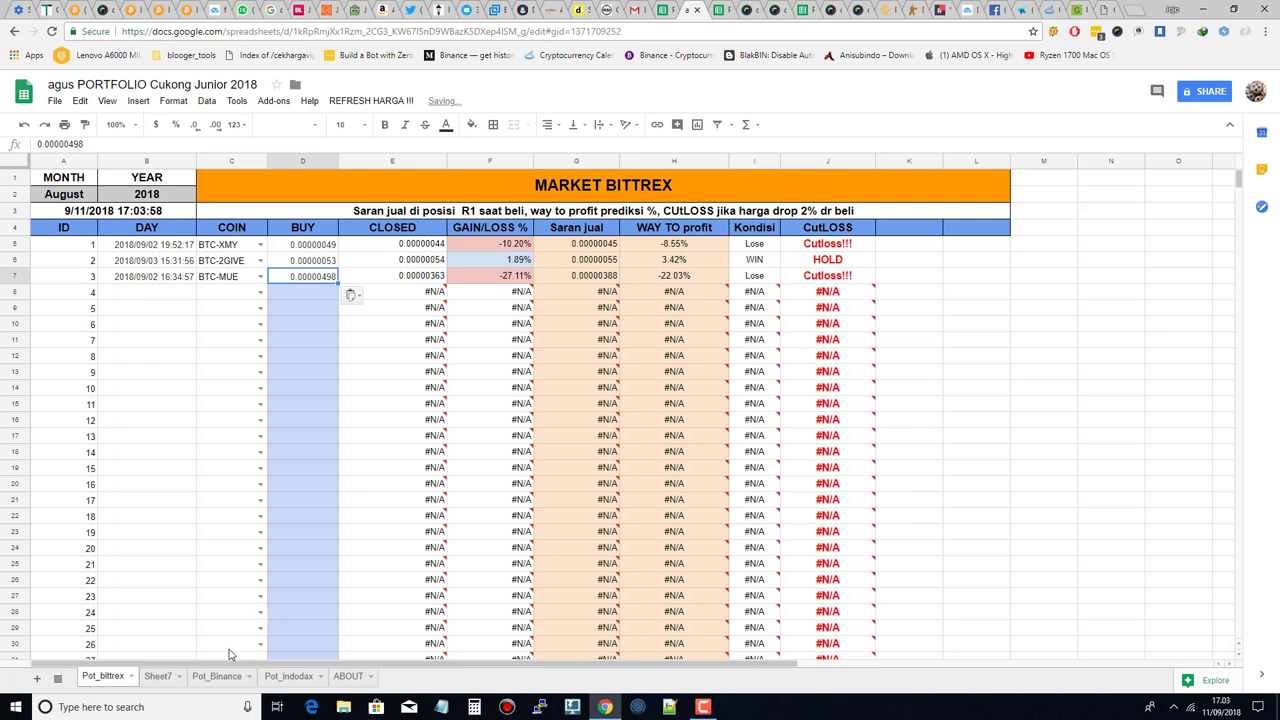
# Copy the BTC-MUE sell price 0.00000598 from Sheet7 into cell K7, beside the CutLOSS column of ID 3 on Pot_bittrex.
pyautogui.click(160, 677)
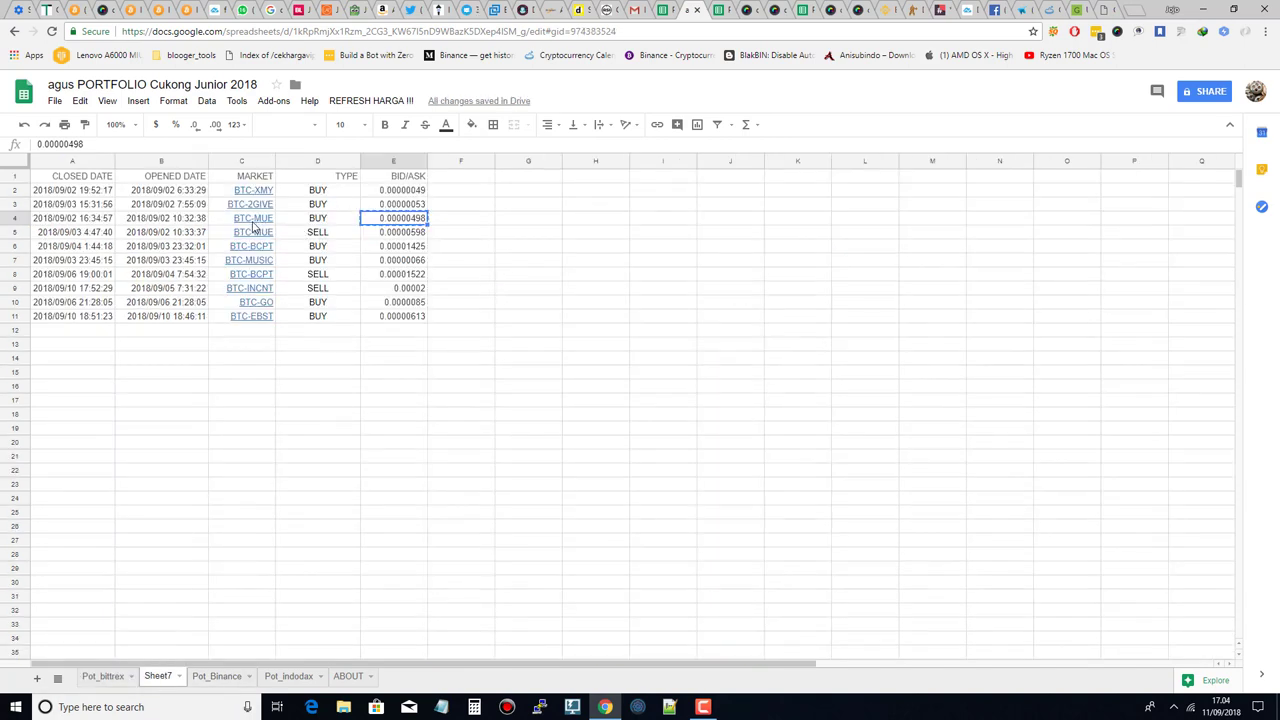
pyautogui.hotkey('ctrl', 'c')
pyautogui.click(400, 233)
pyautogui.rightClick(400, 235)
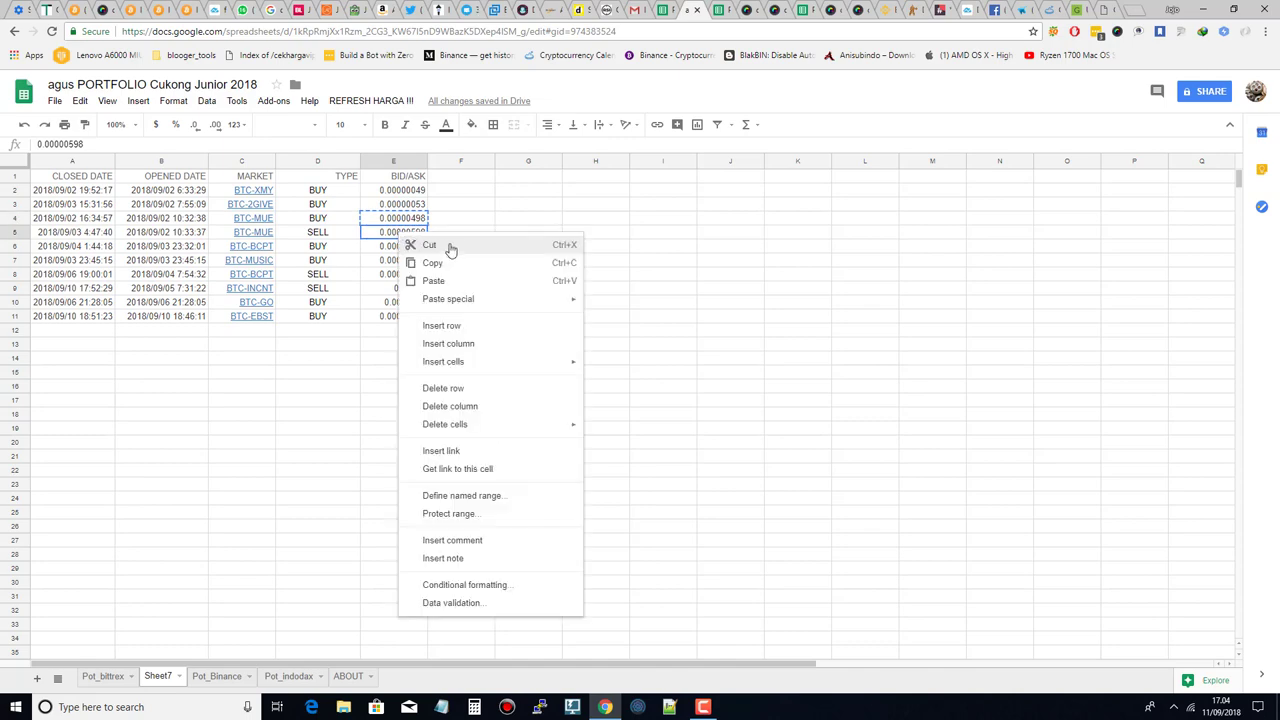
pyautogui.click(434, 263)
pyautogui.click(103, 676)
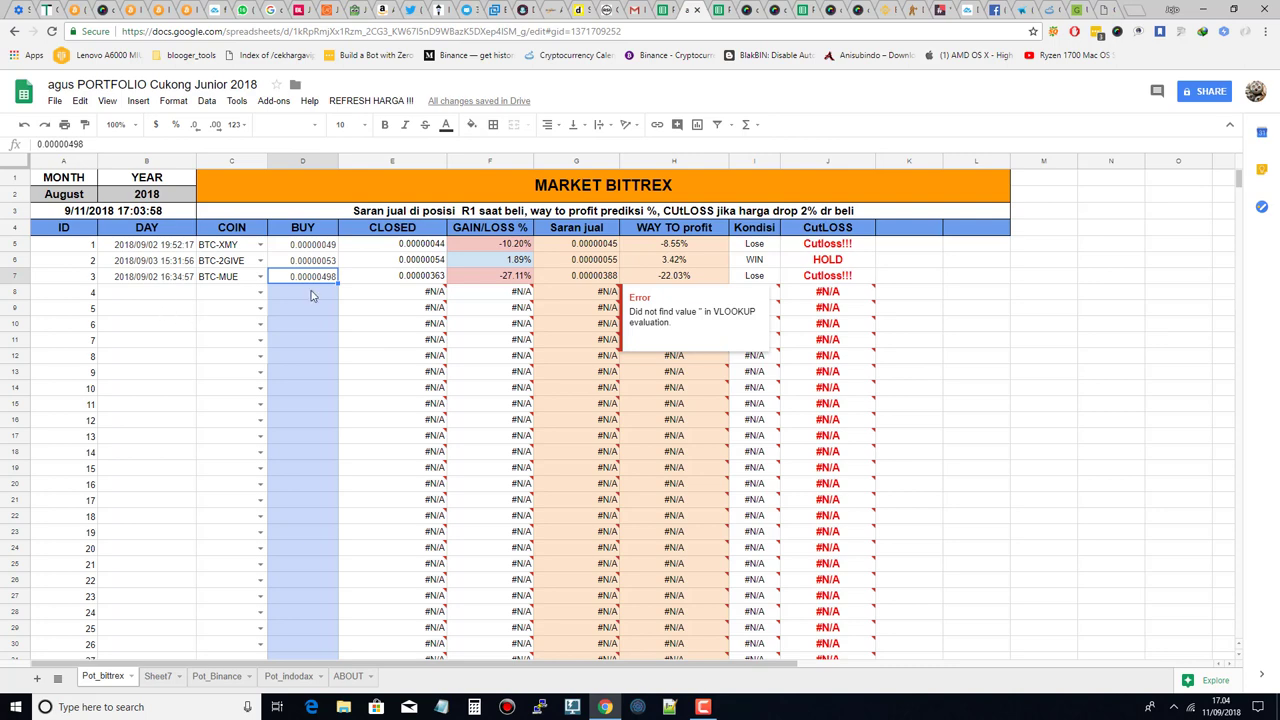
pyautogui.click(909, 281)
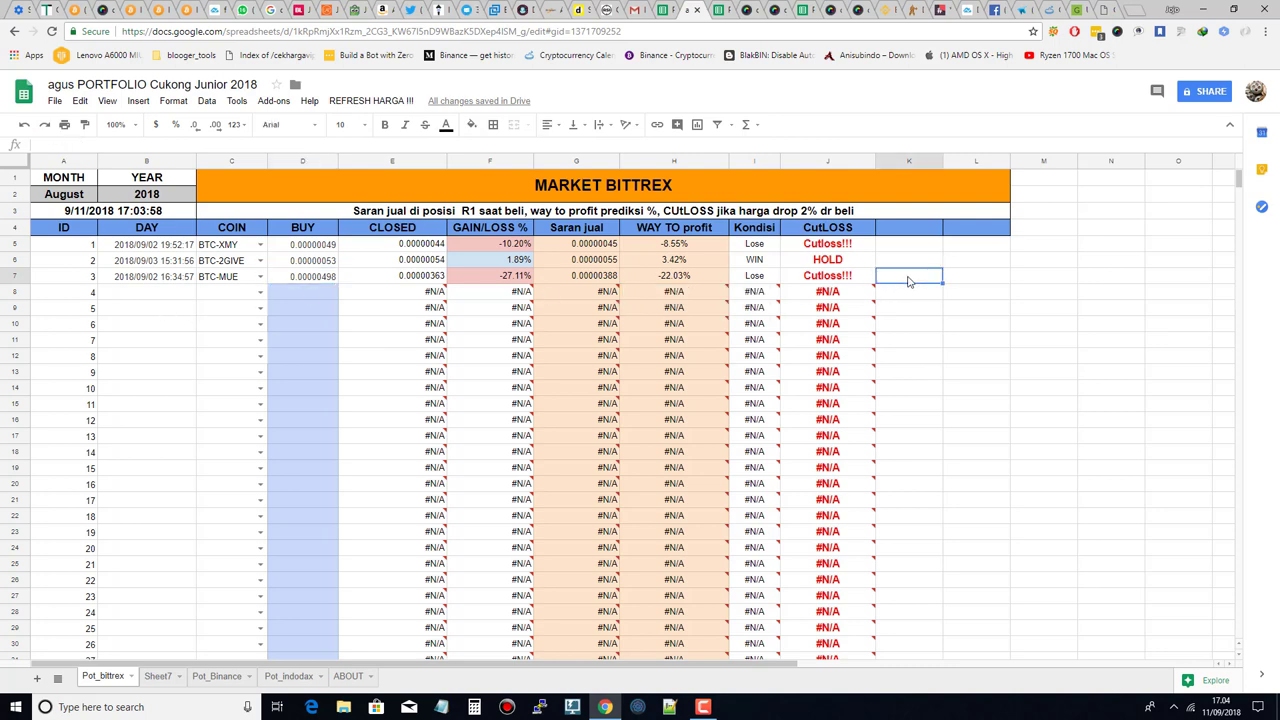
pyautogui.hotkey('ctrl', 'v')
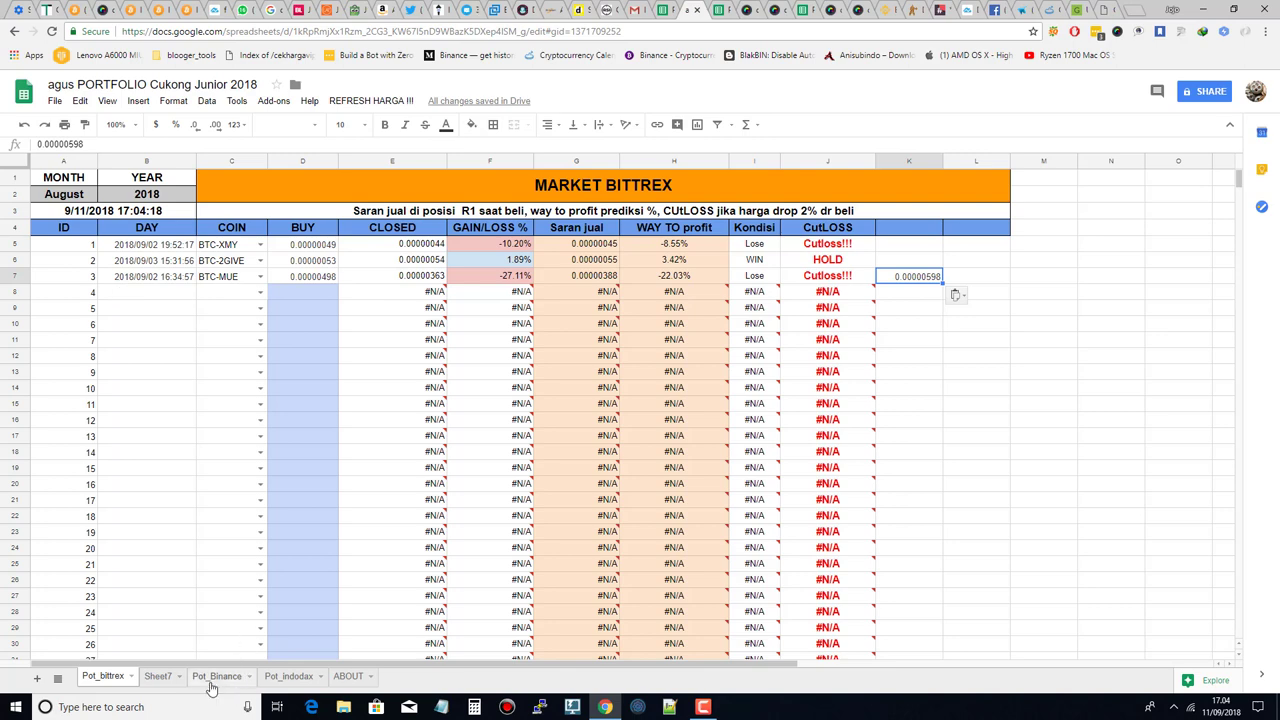
# Copy the BTC-BCPT buy trade's closed date 2018/09/04 1:44:18 from Sheet7 into the DAY cell of ID 4 on Pot_bittrex.
pyautogui.click(157, 678)
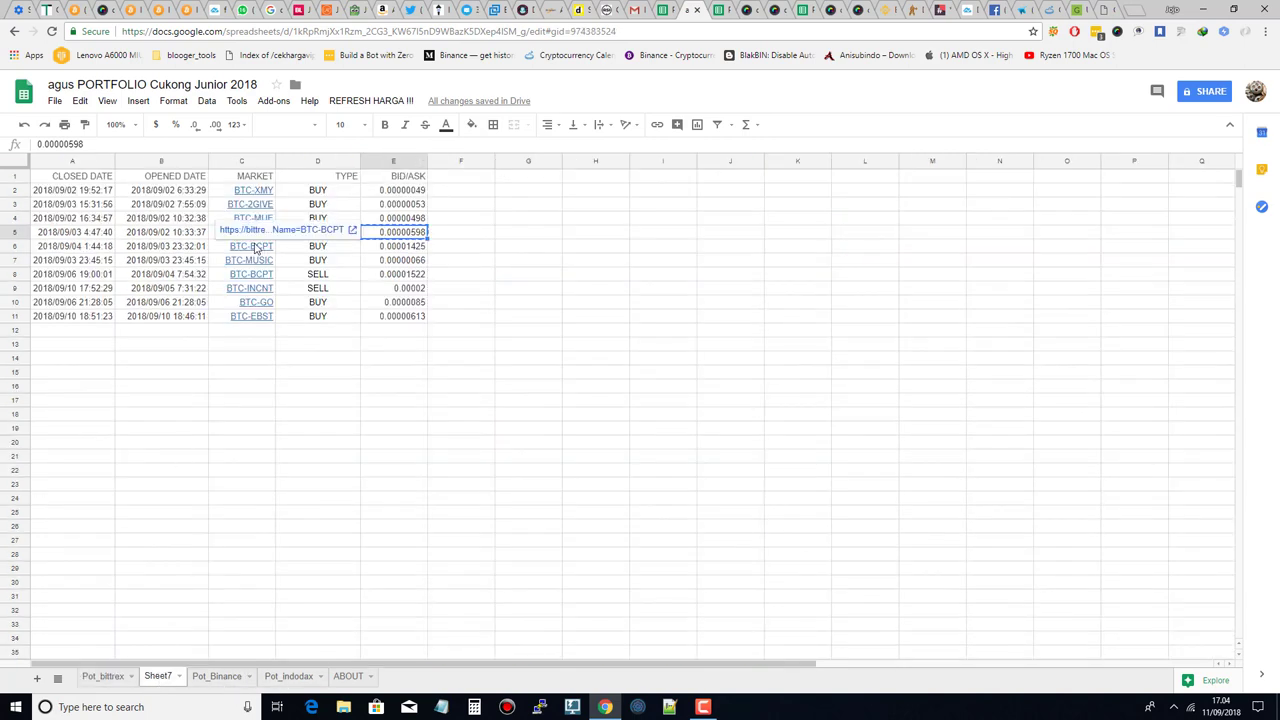
pyautogui.rightClick(97, 251)
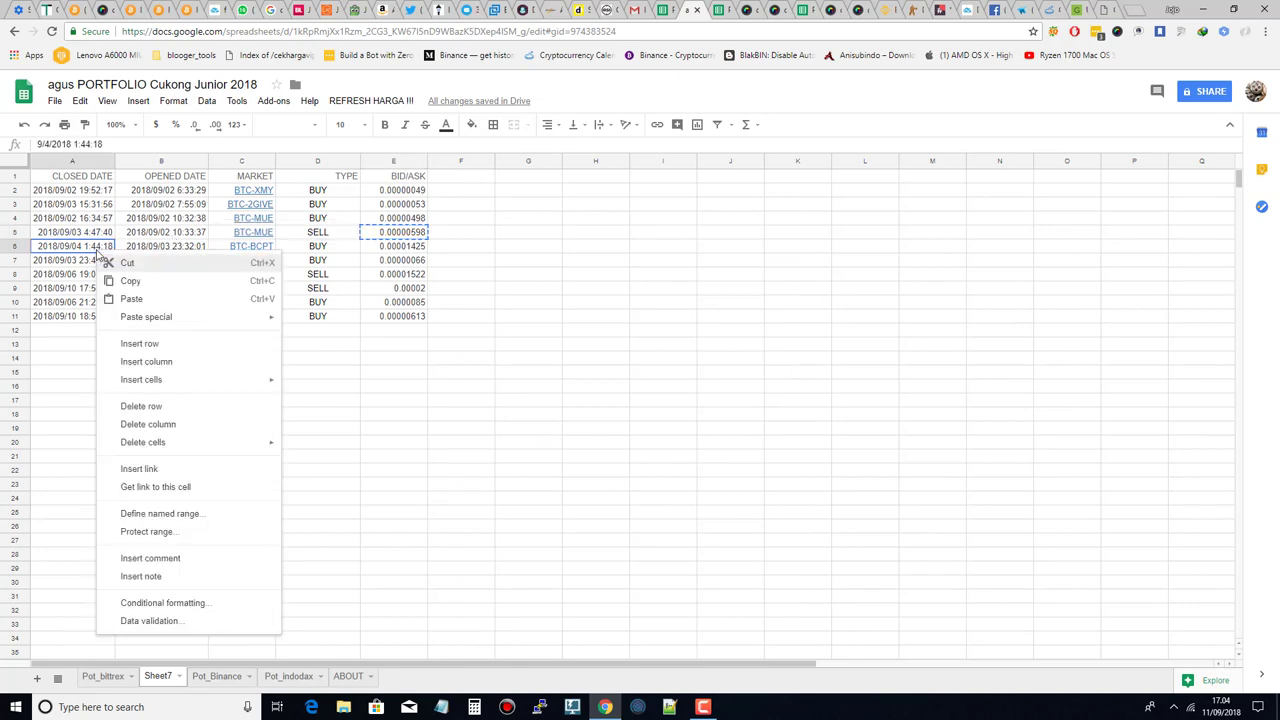
pyautogui.press('Escape')
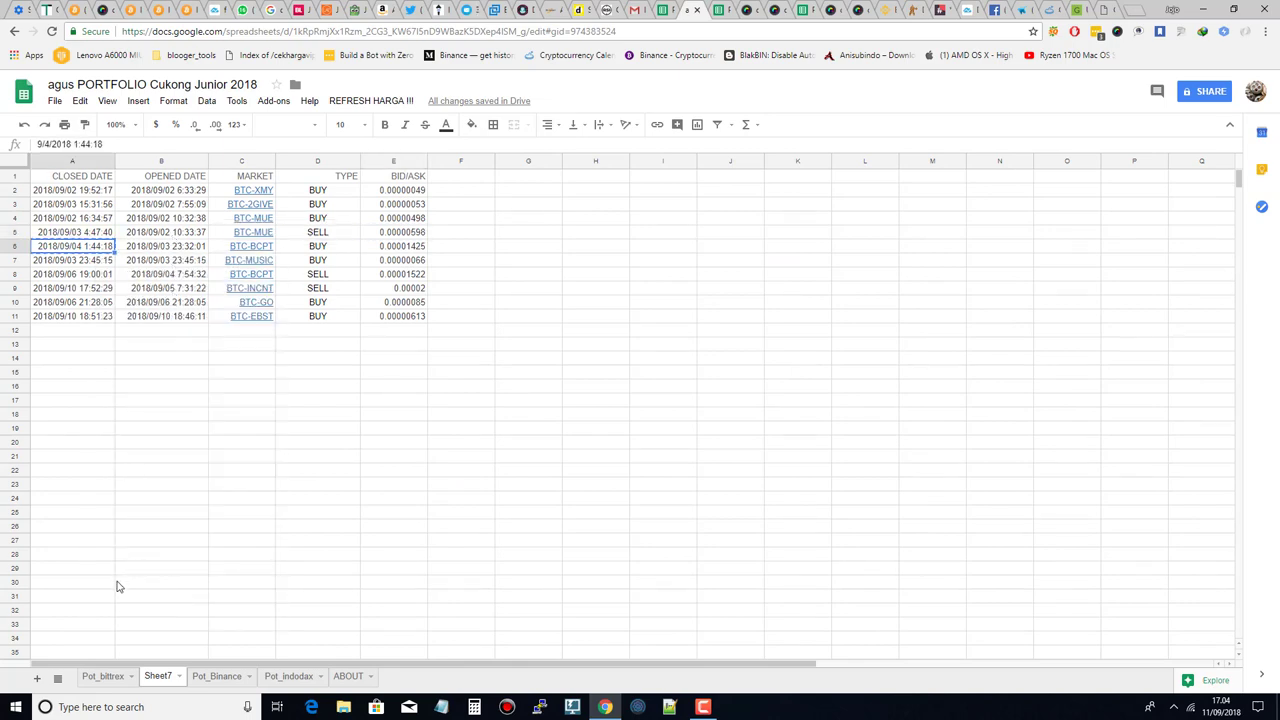
pyautogui.click(100, 676)
pyautogui.click(137, 294)
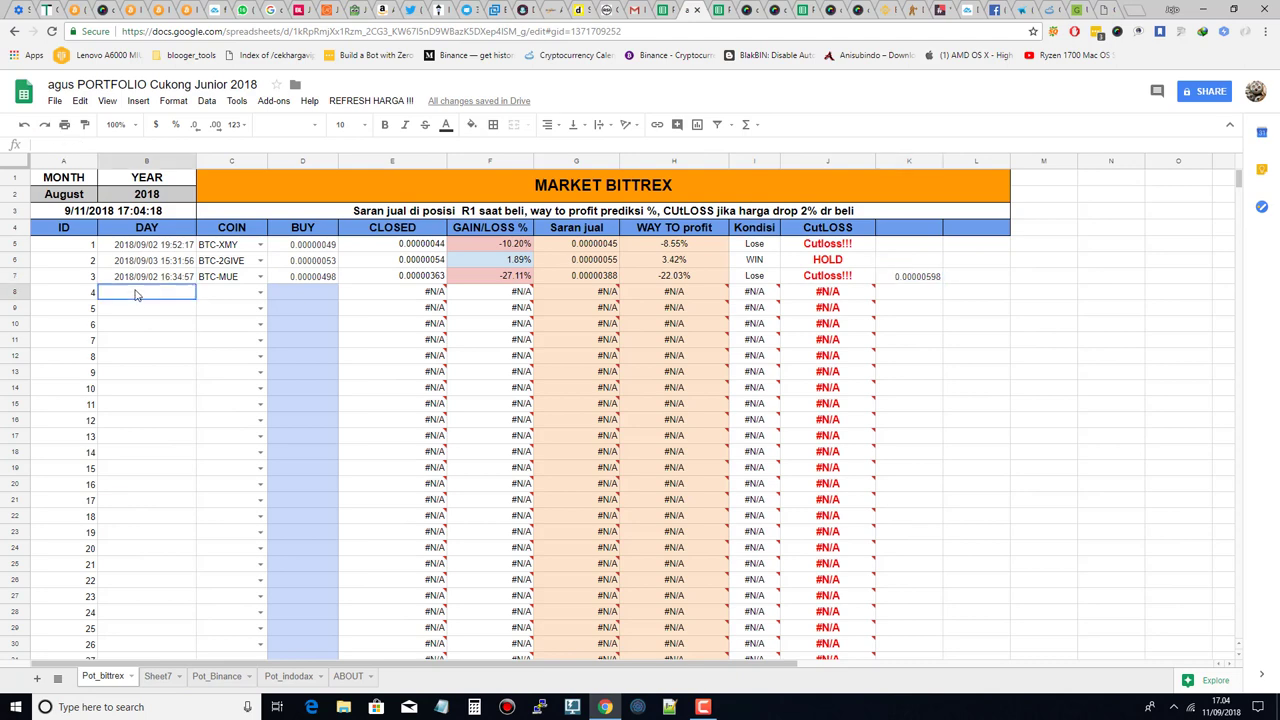
pyautogui.hotkey('ctrl', 'v')
# Set the COIN of ID 4 on Pot_bittrex to BTC-BCPT.
pyautogui.click(228, 293)
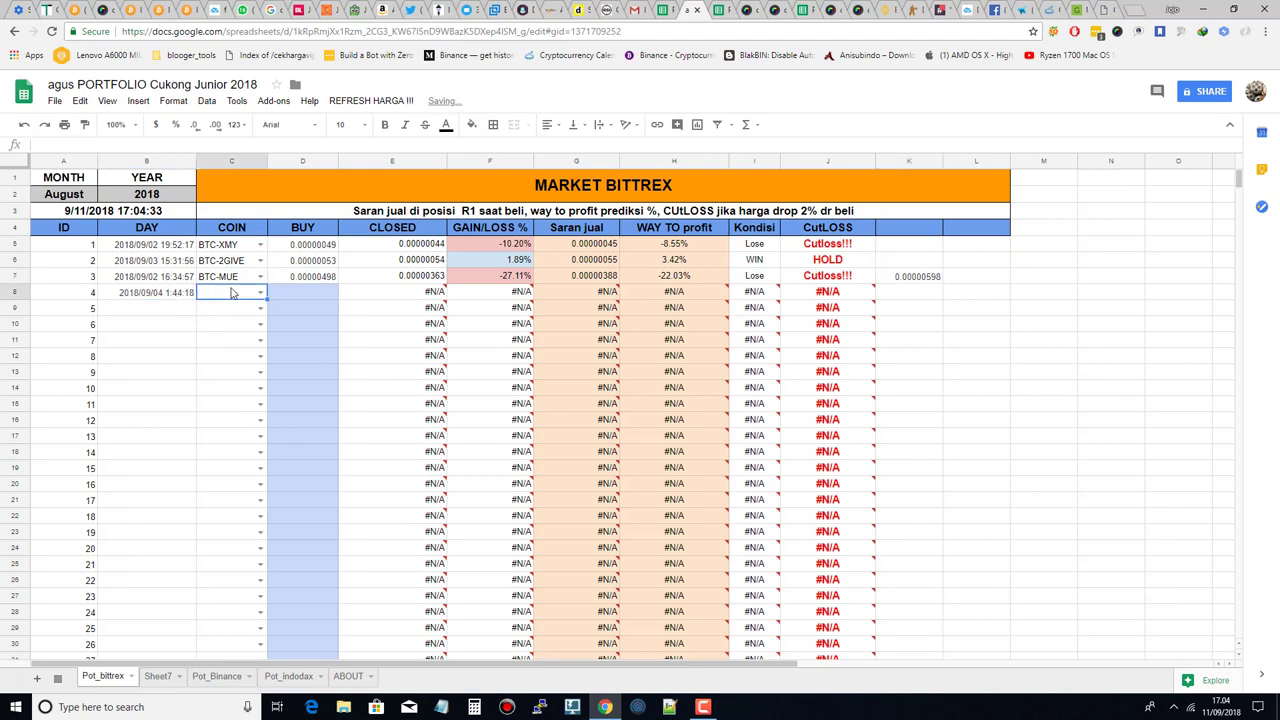
pyautogui.write('bc')
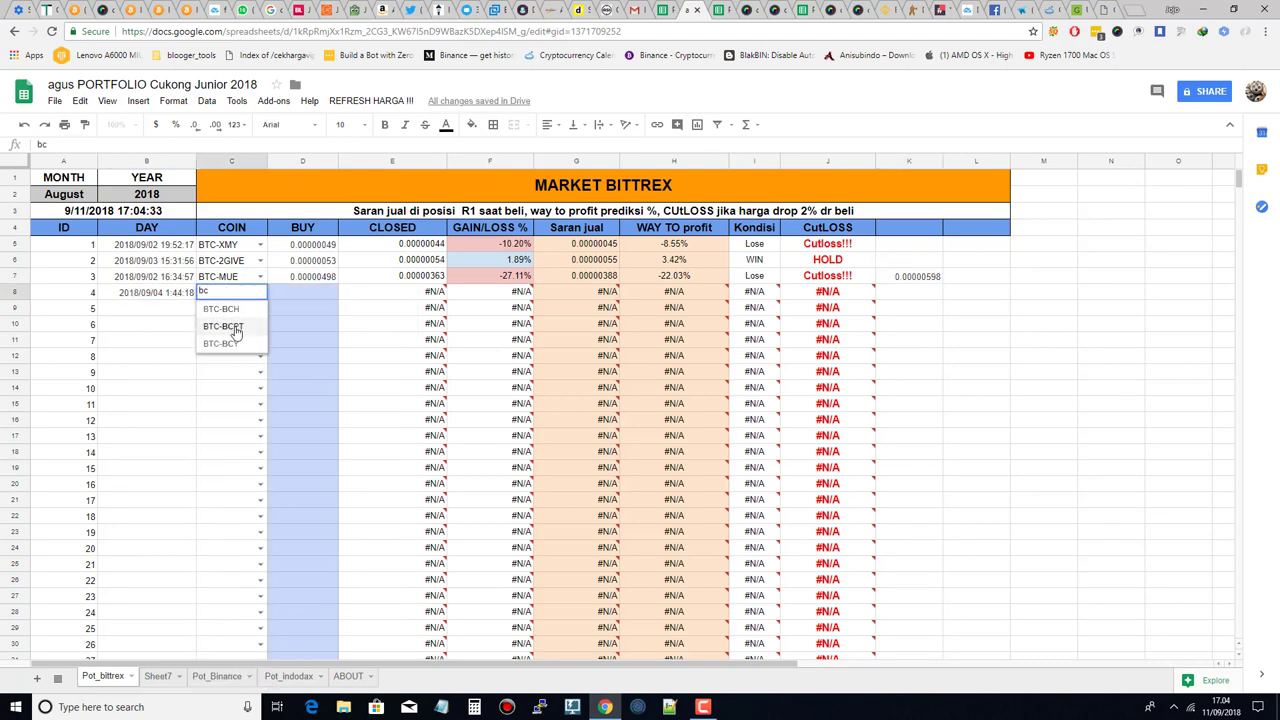
pyautogui.click(228, 322)
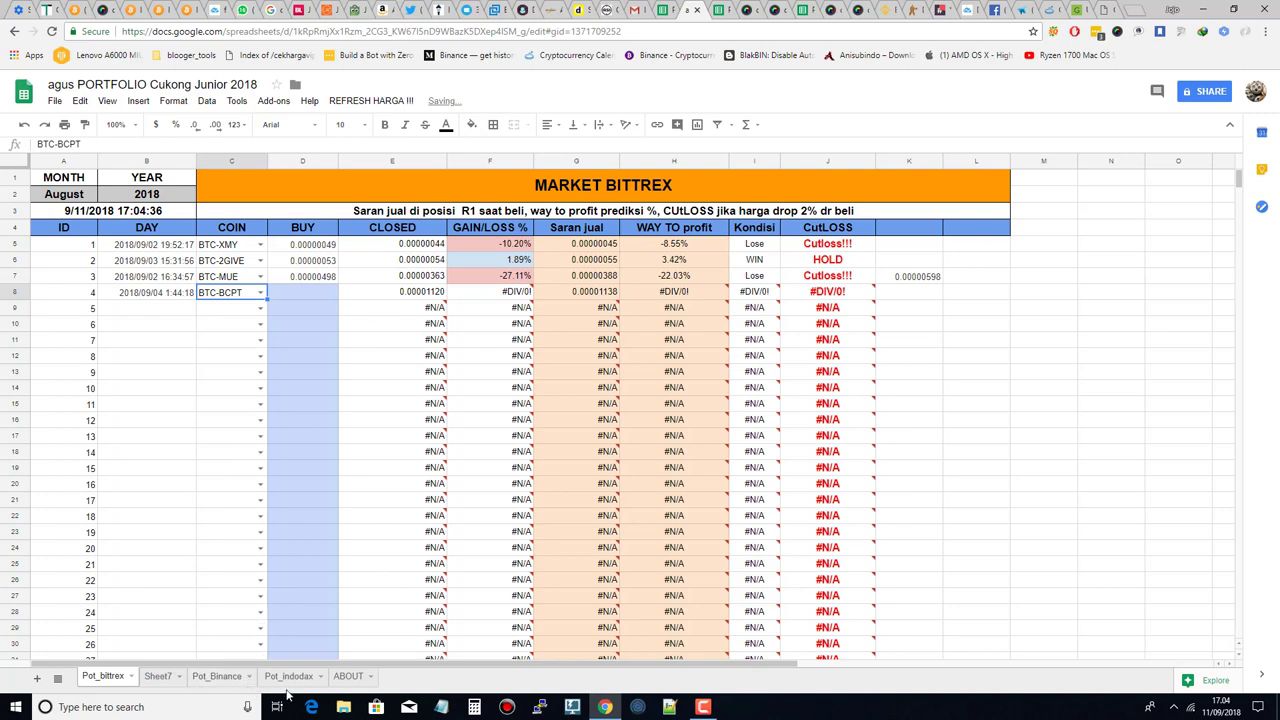
# Copy the BTC-BCPT buy price 0.00001425 from Sheet7 into the BUY cell of ID 4 on Pot_bittrex.
pyautogui.click(168, 680)
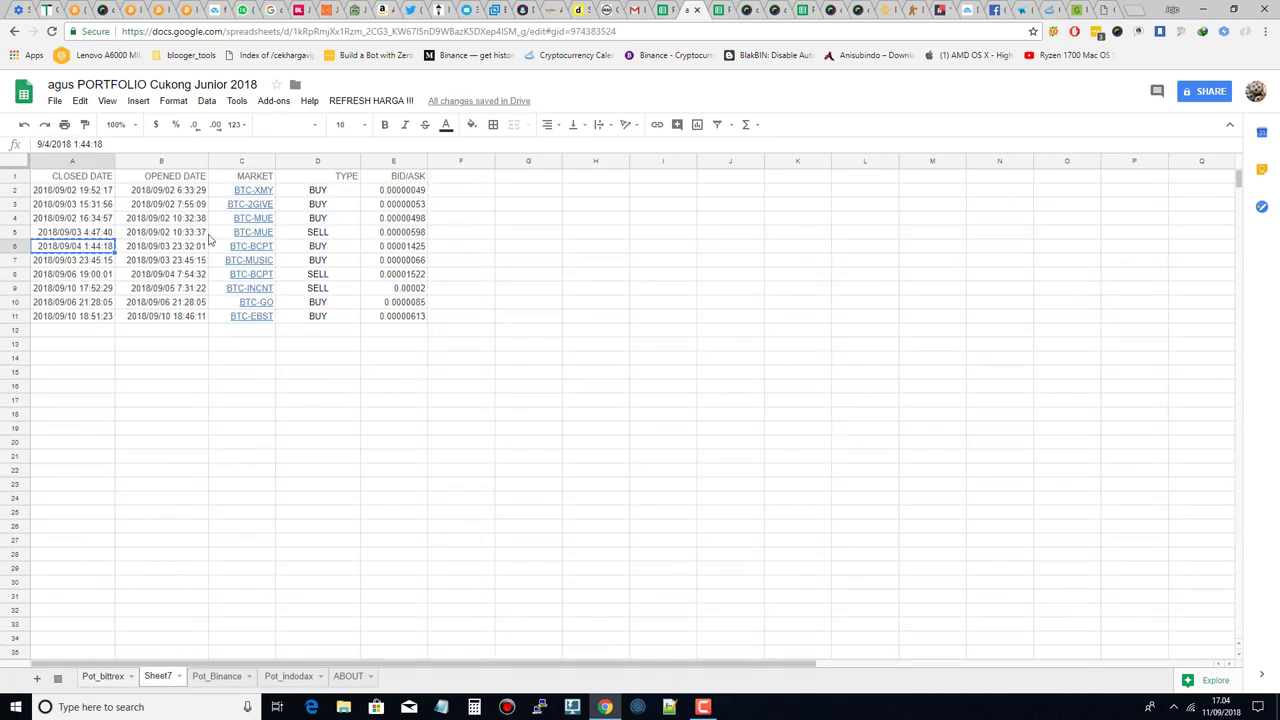
pyautogui.click(401, 252)
pyautogui.rightClick(405, 251)
pyautogui.click(437, 278)
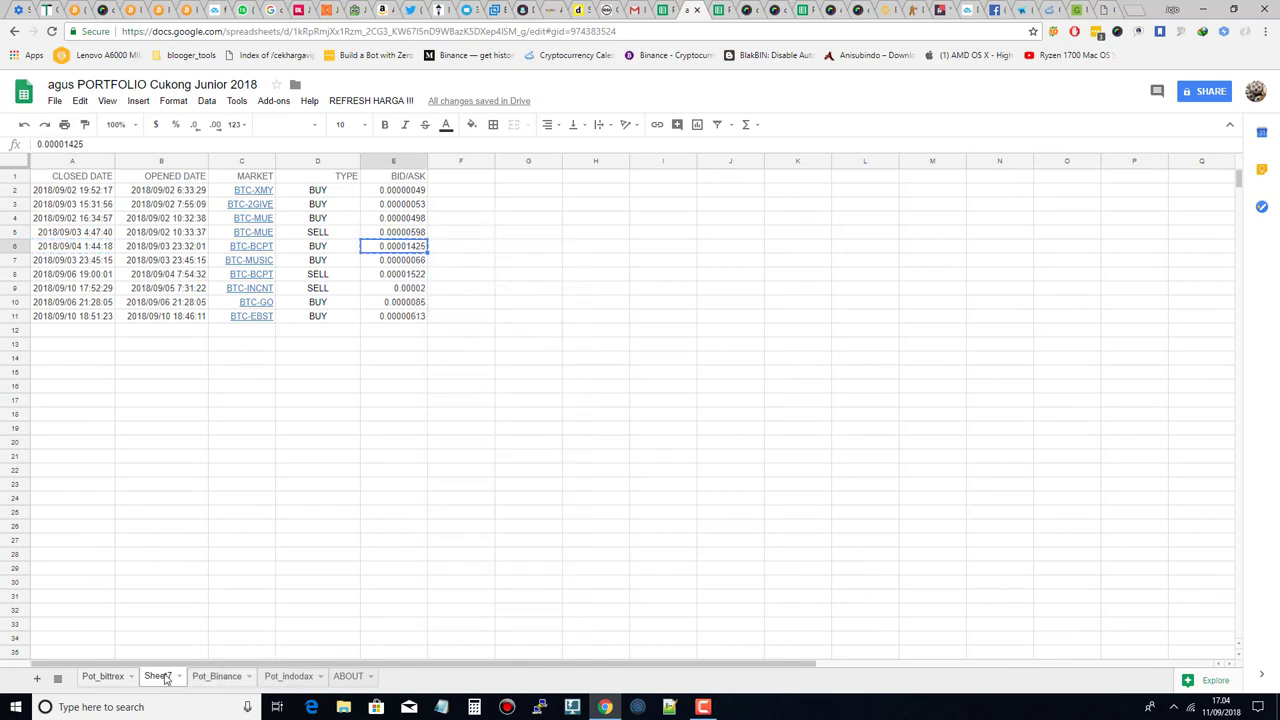
pyautogui.click(108, 684)
pyautogui.click(310, 293)
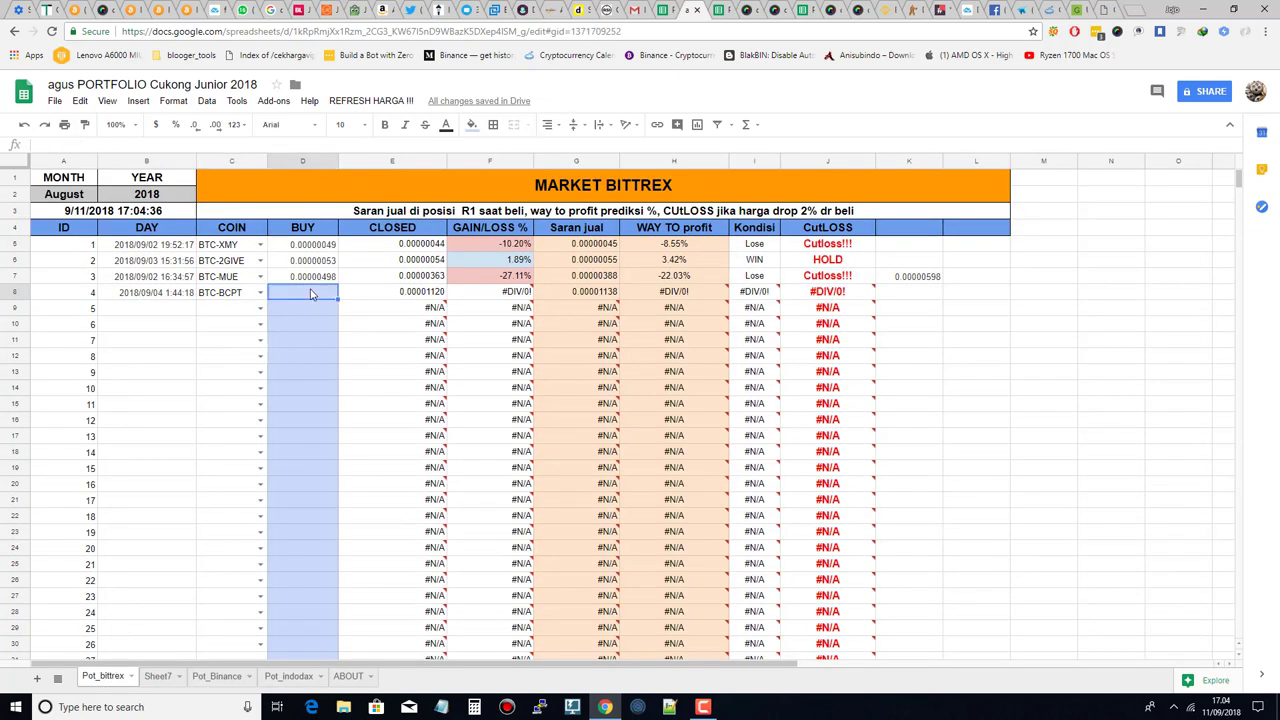
pyautogui.hotkey('ctrl', 'v')
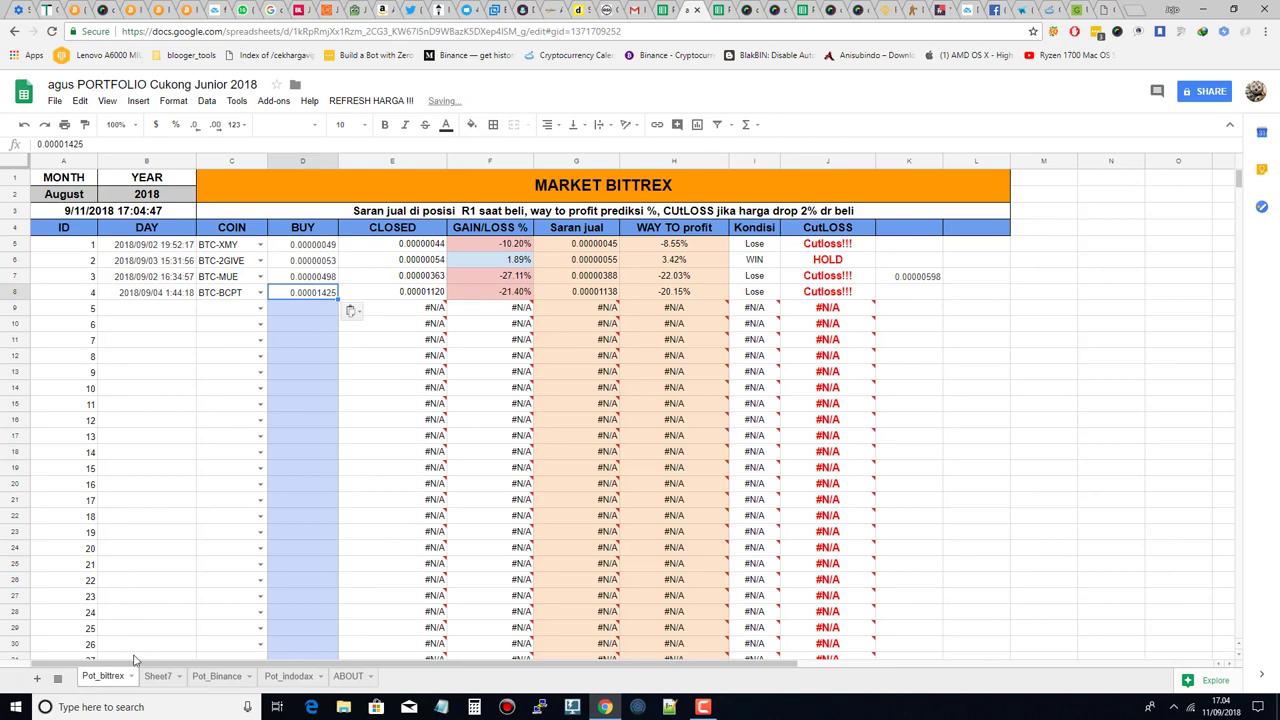
# Copy the BTC-BCPT sell price 0.00001522 from Sheet7 into cell K8, beside the CutLOSS column of ID 4 on Pot_bittrex.
pyautogui.click(157, 676)
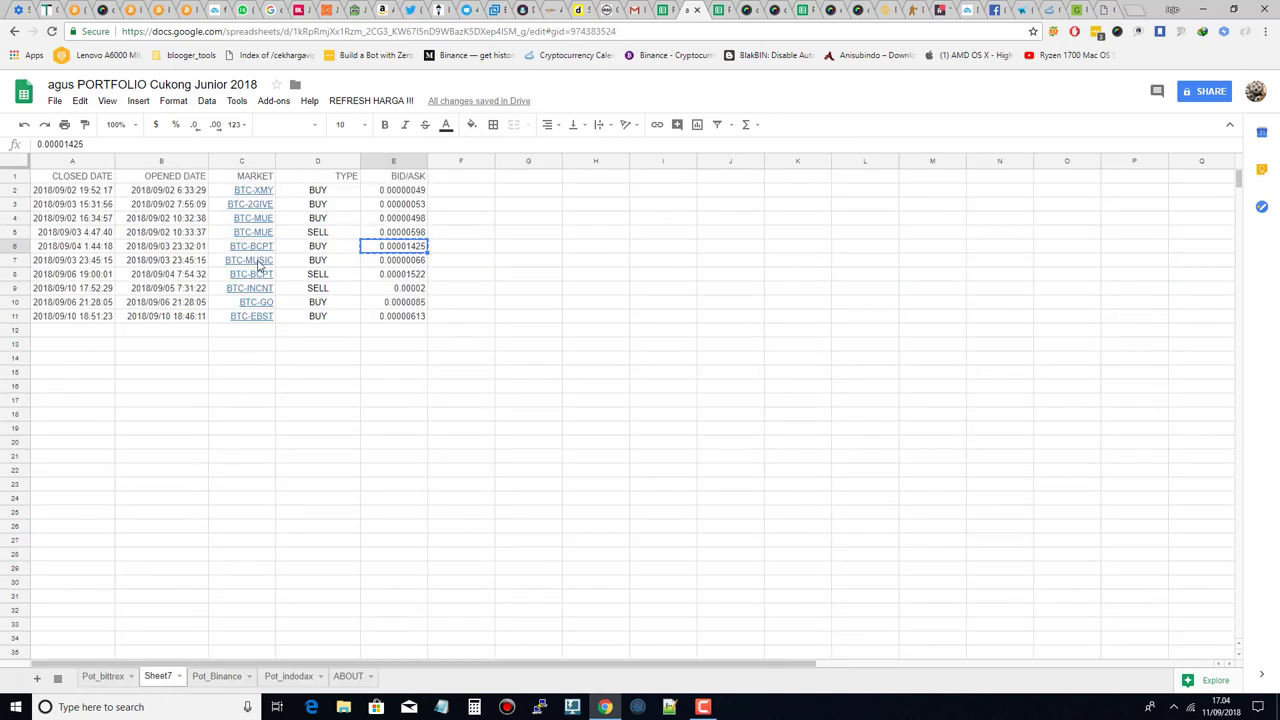
pyautogui.click(392, 274)
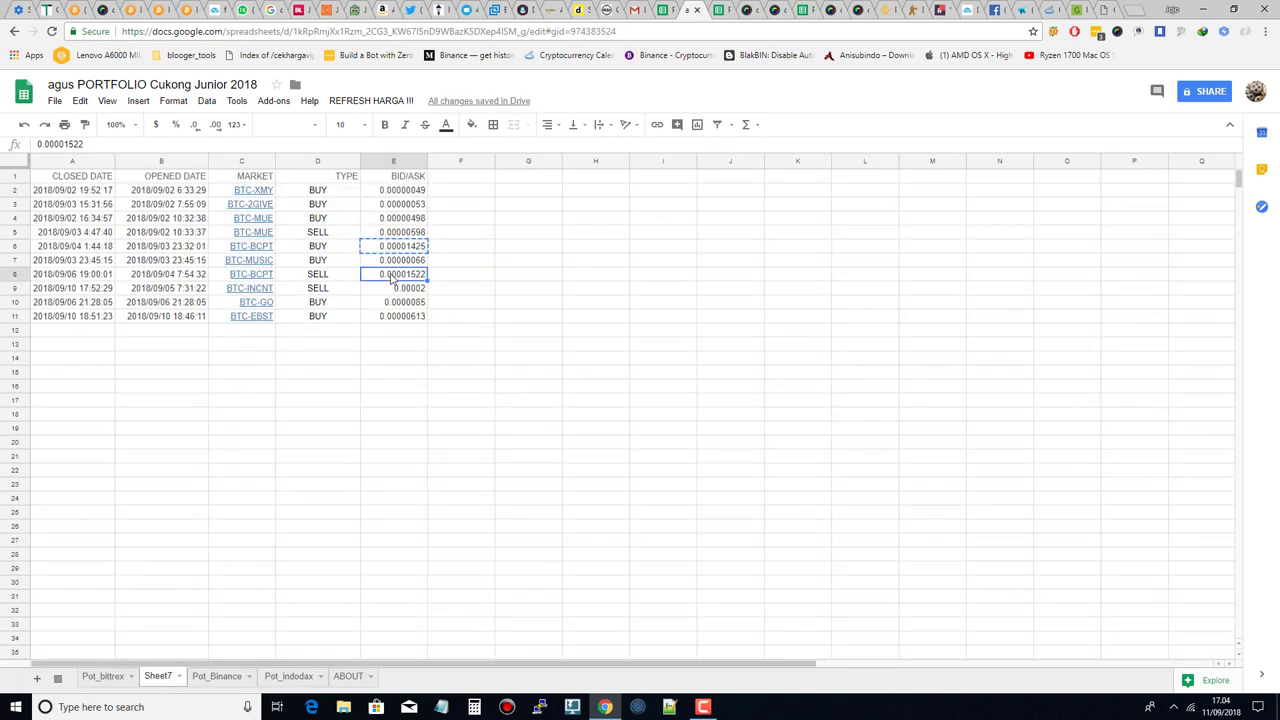
pyautogui.rightClick(393, 275)
pyautogui.click(437, 306)
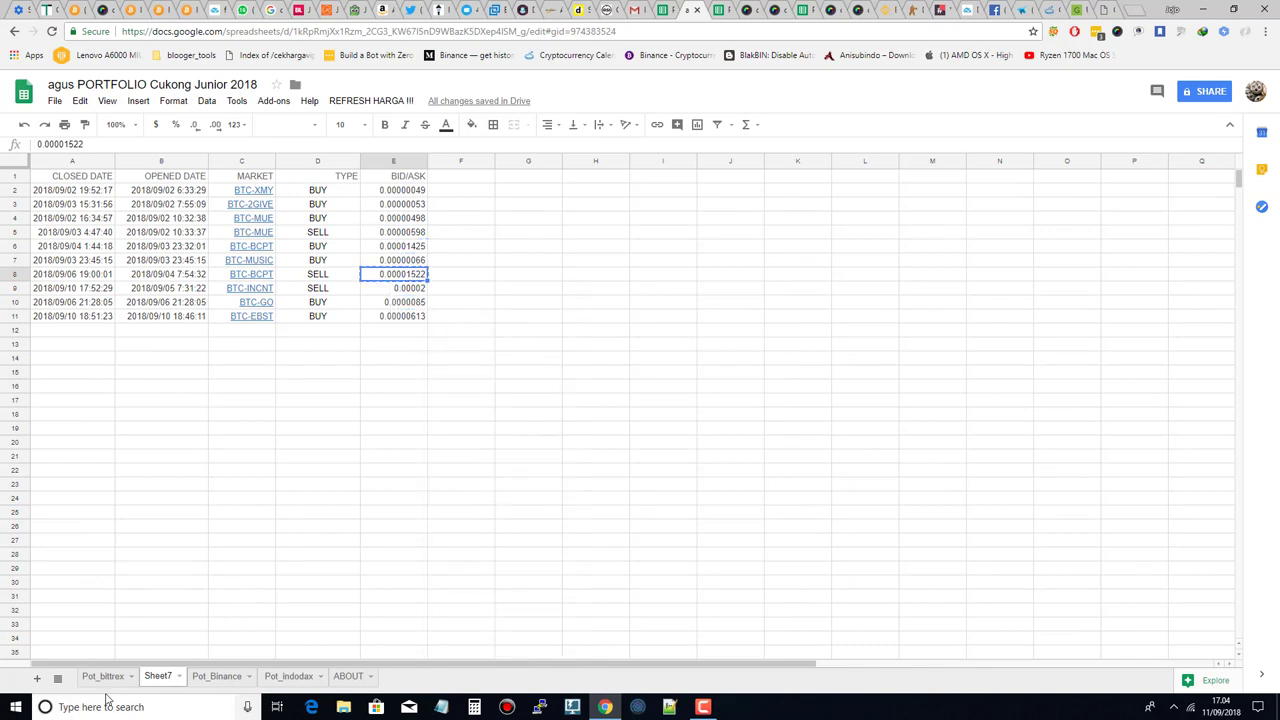
pyautogui.click(106, 678)
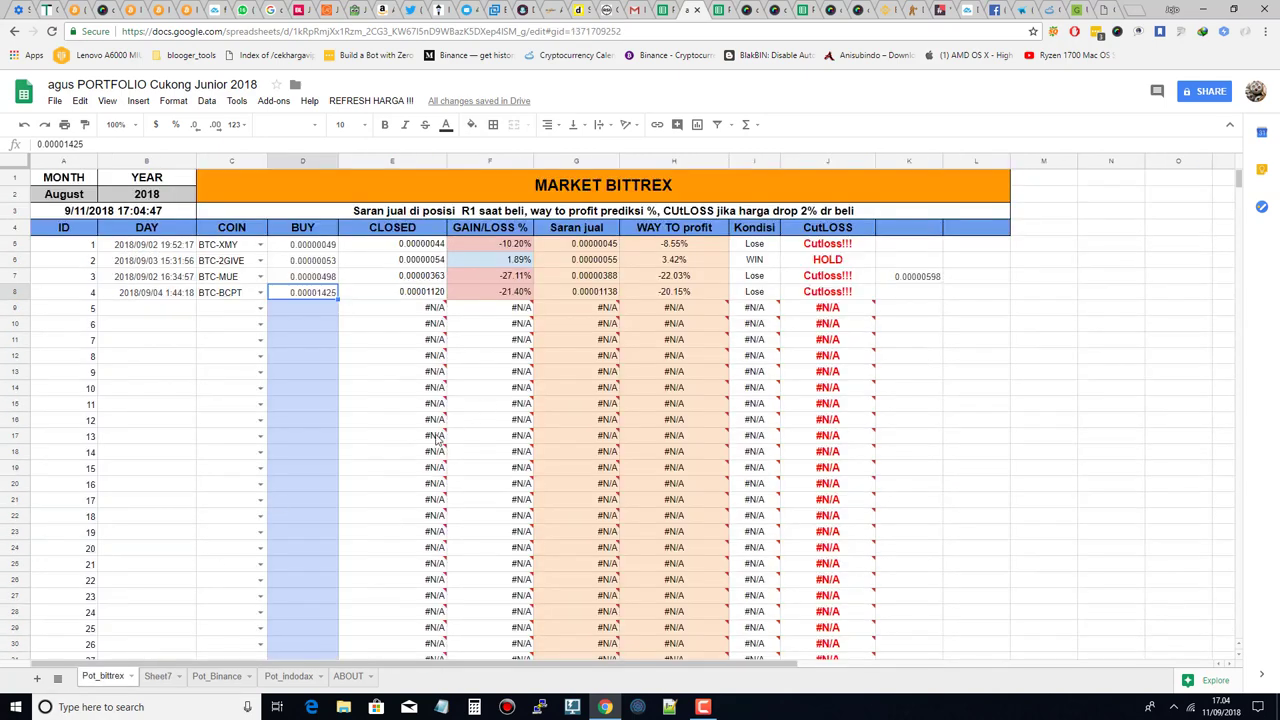
pyautogui.click(911, 296)
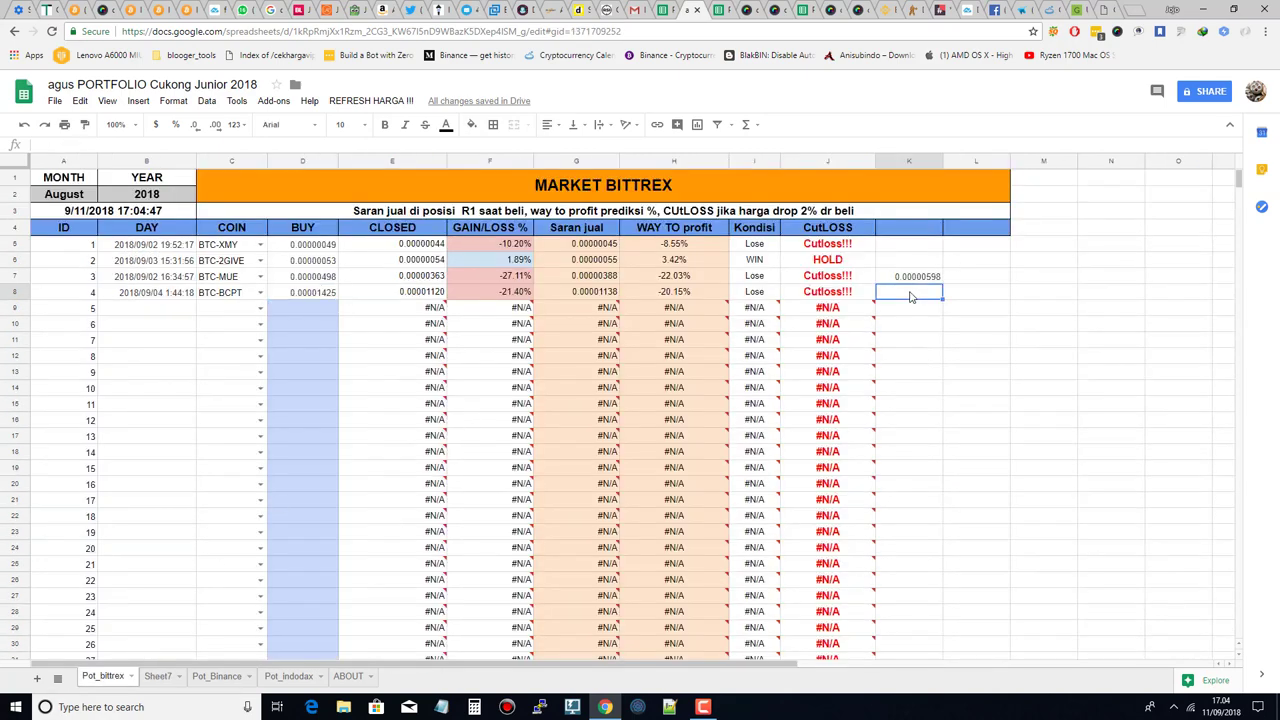
pyautogui.hotkey('ctrl', 'v')
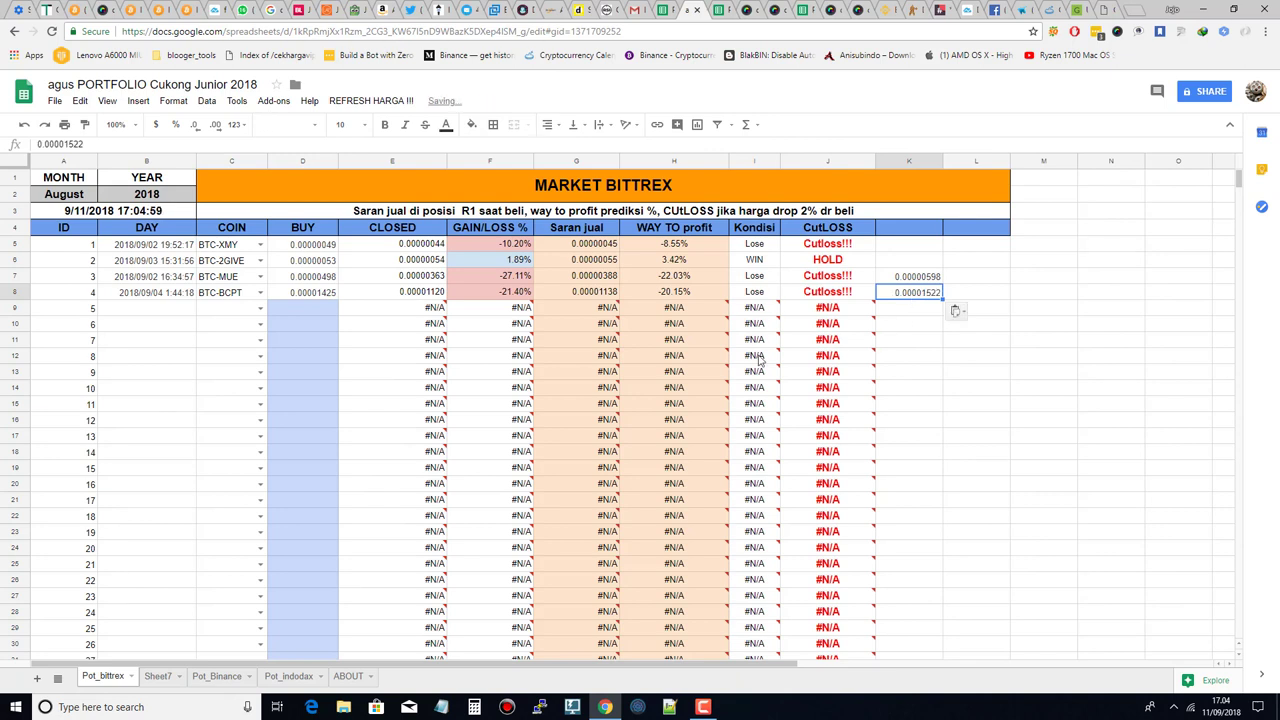
pyautogui.click(955, 358)
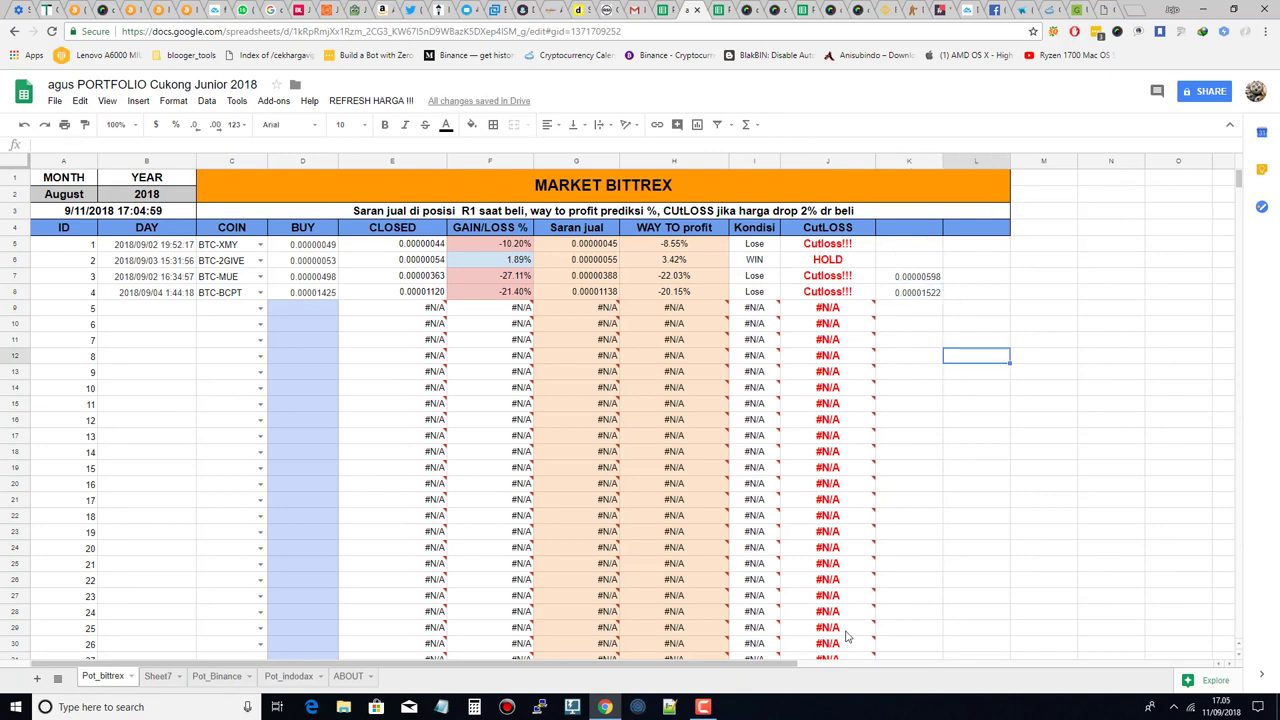
pyautogui.moveTo(1228, 628)
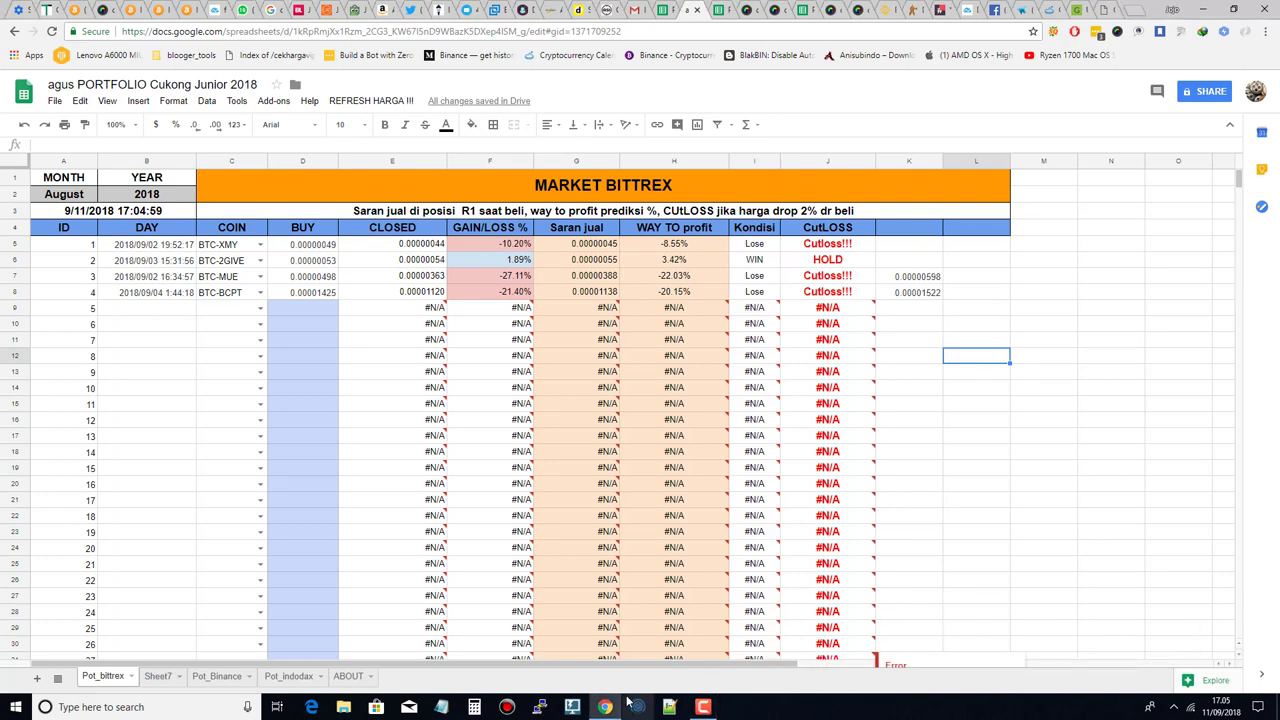
pyautogui.moveTo(1205, 592)
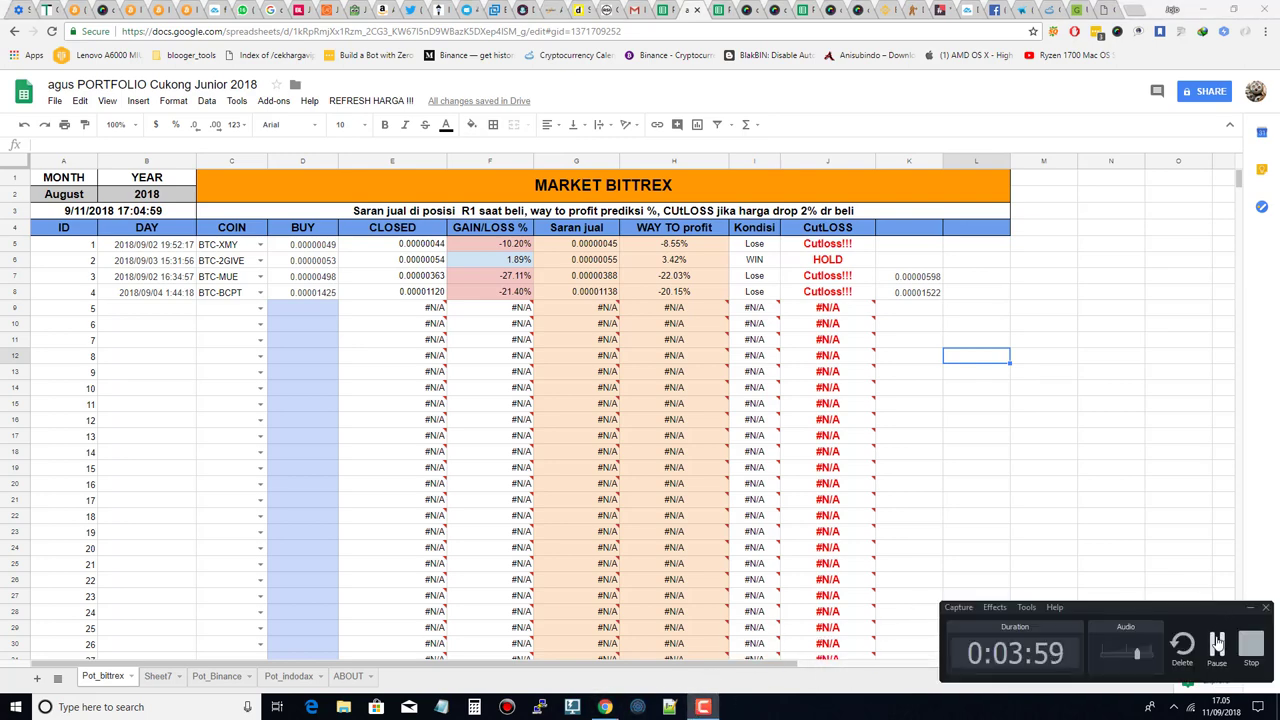
pyautogui.click(1217, 643)
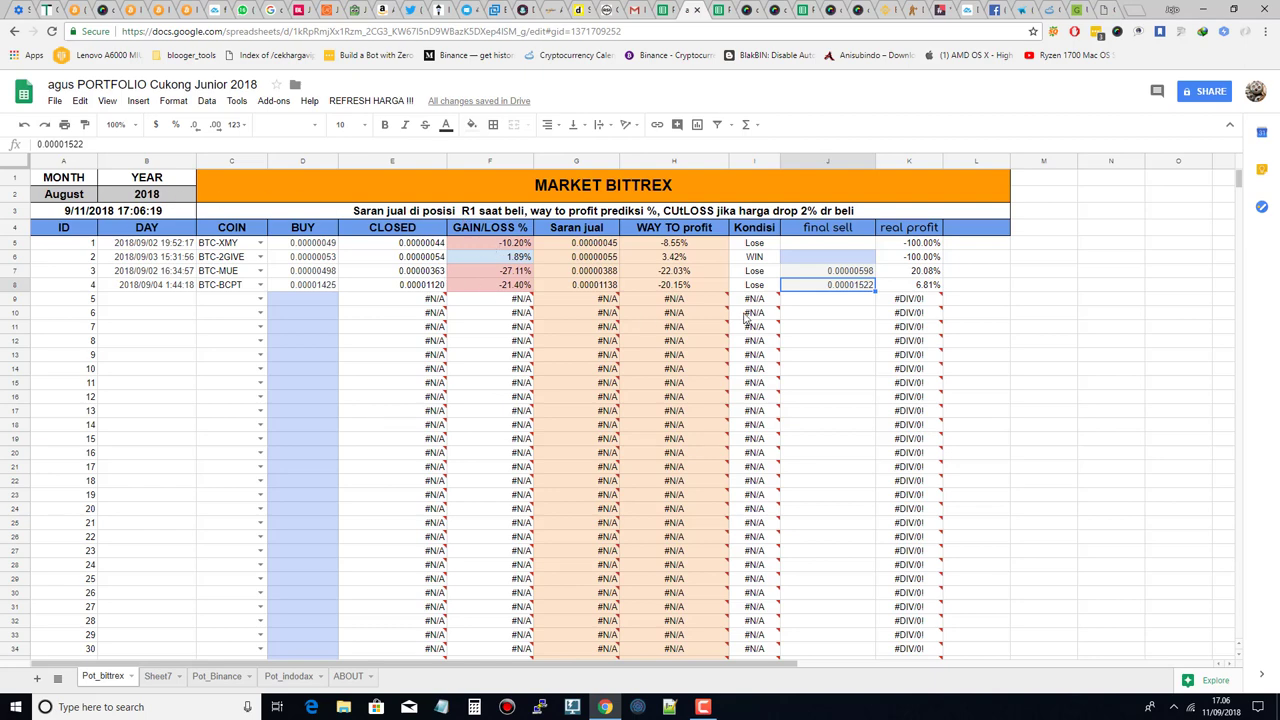
# Change the fill colour of the final sell cell of ID 2 on Pot_bittrex to white.
pyautogui.click(835, 258)
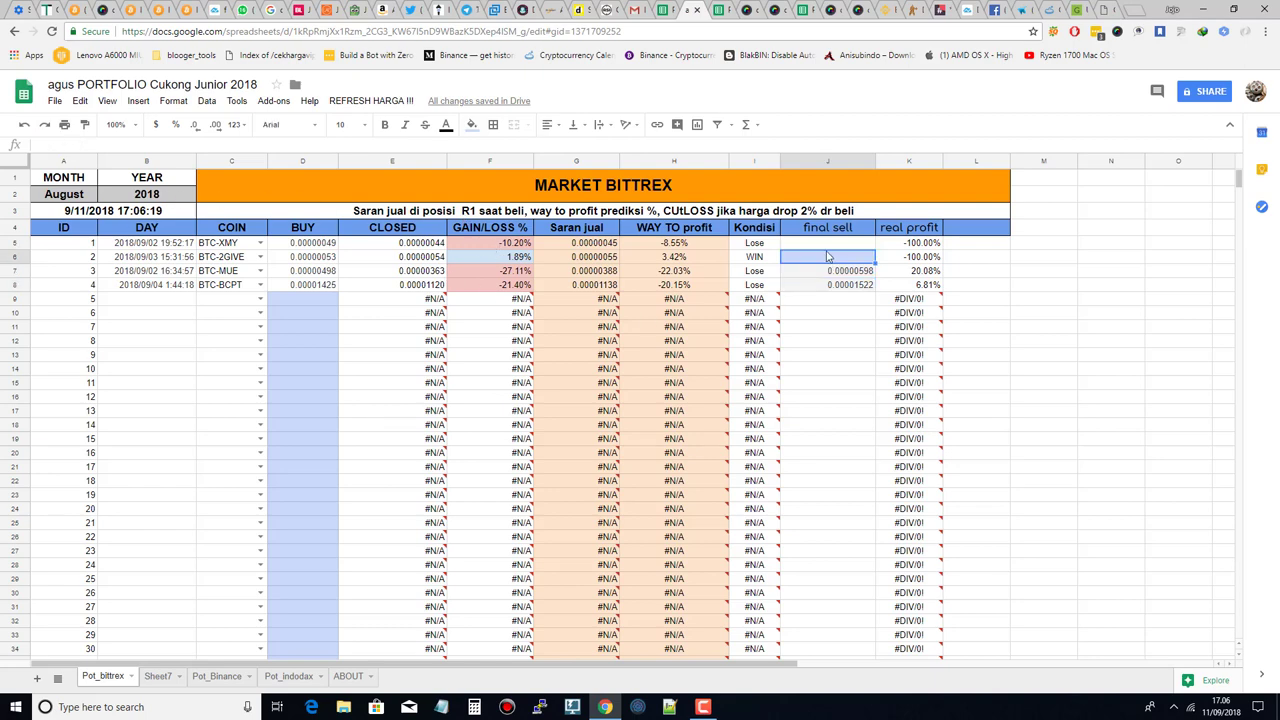
pyautogui.click(471, 124)
pyautogui.click(541, 153)
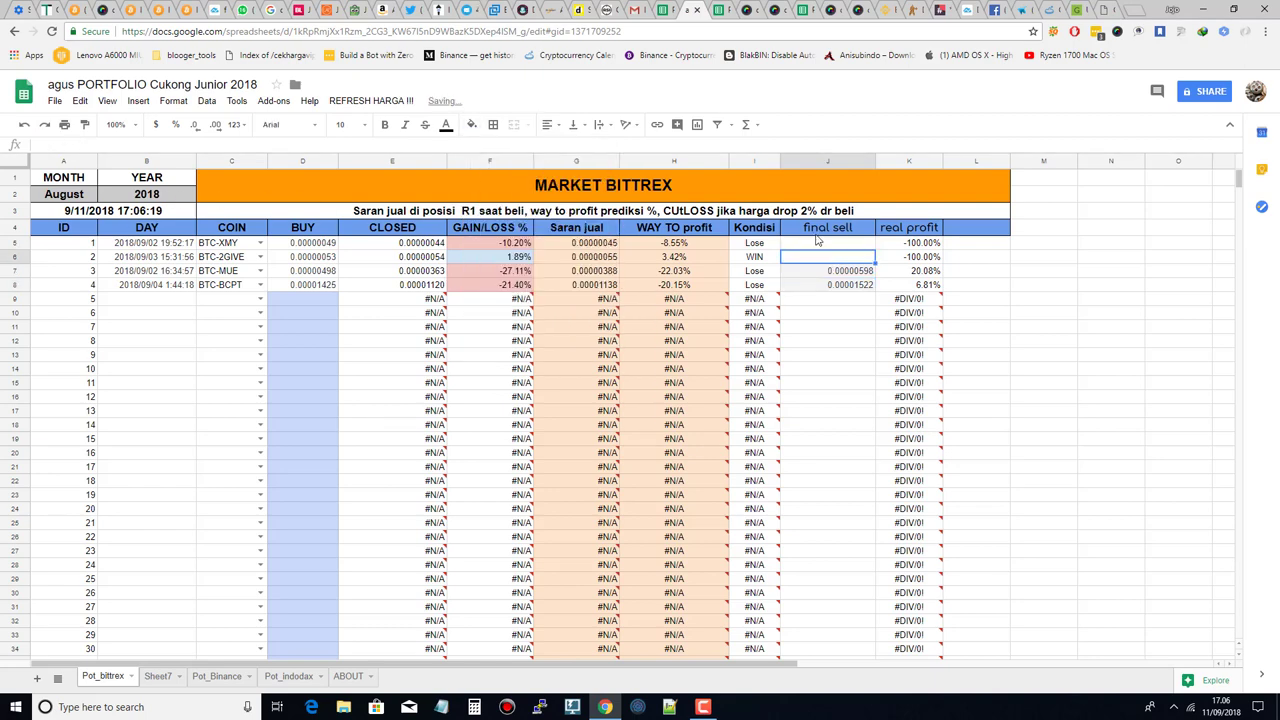
# Examine the final sell value of ID 3 and the formula in its real profit cell.
pyautogui.click(864, 276)
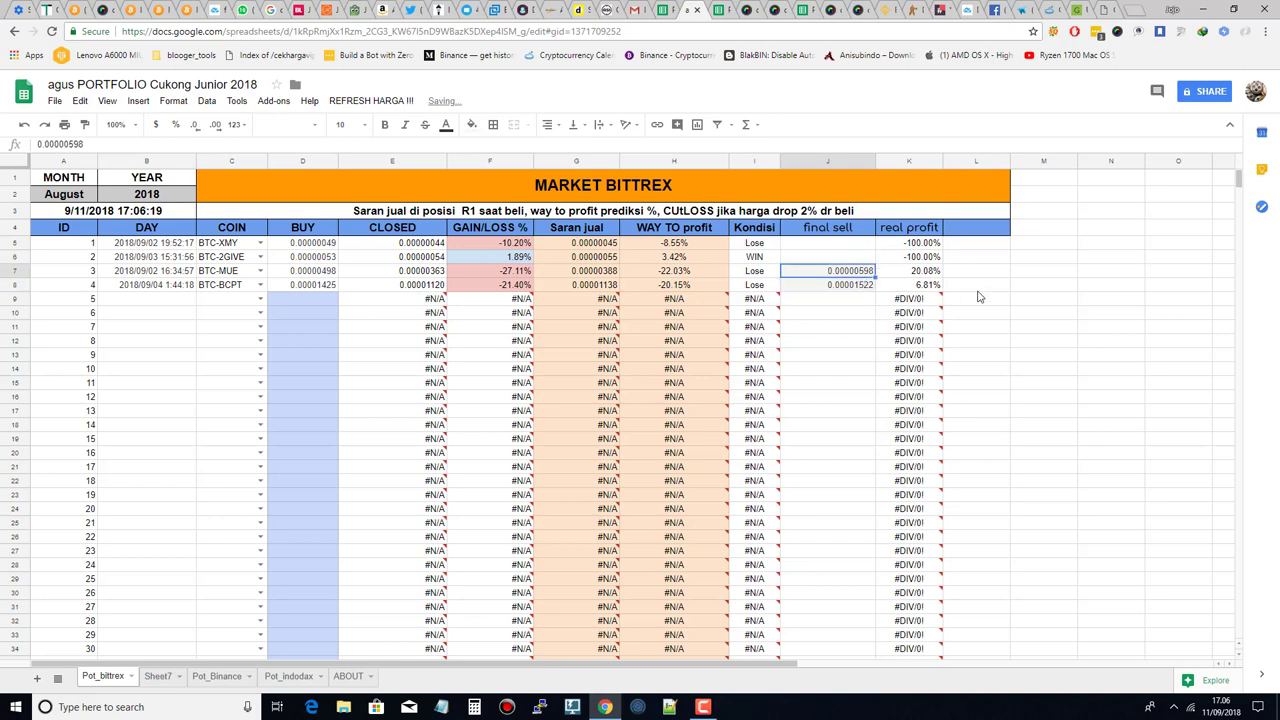
pyautogui.press('Right')
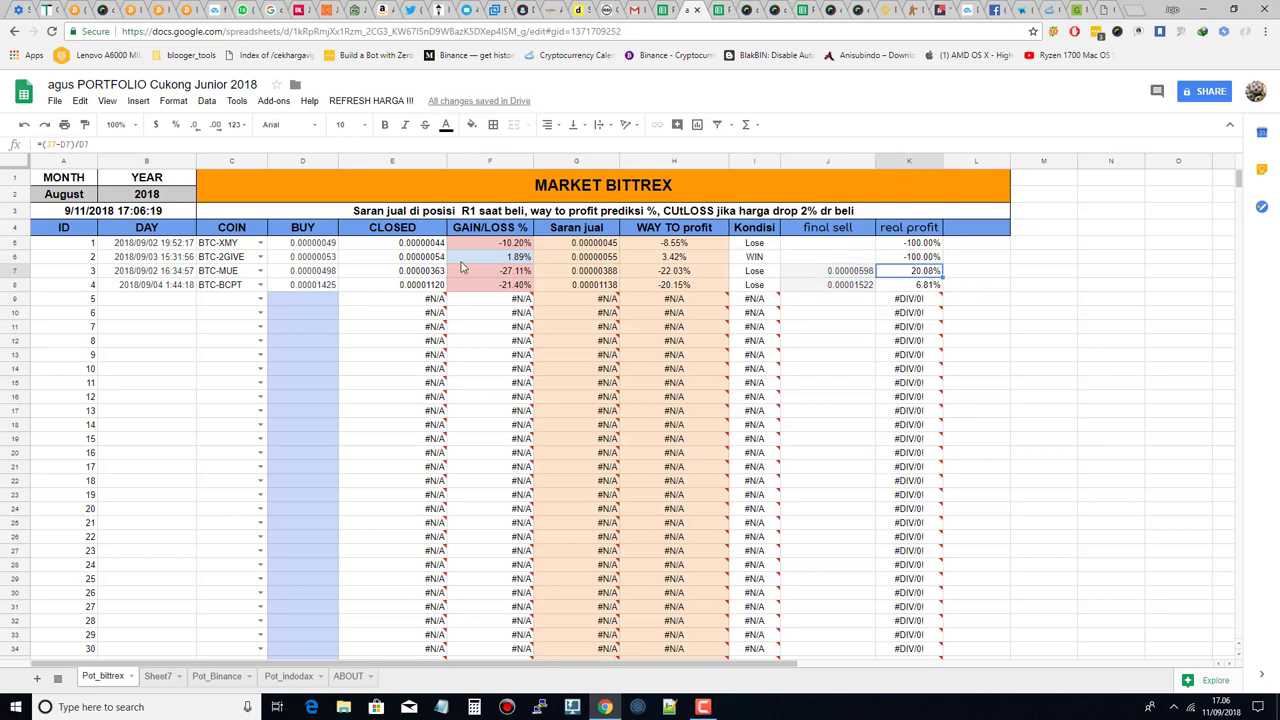